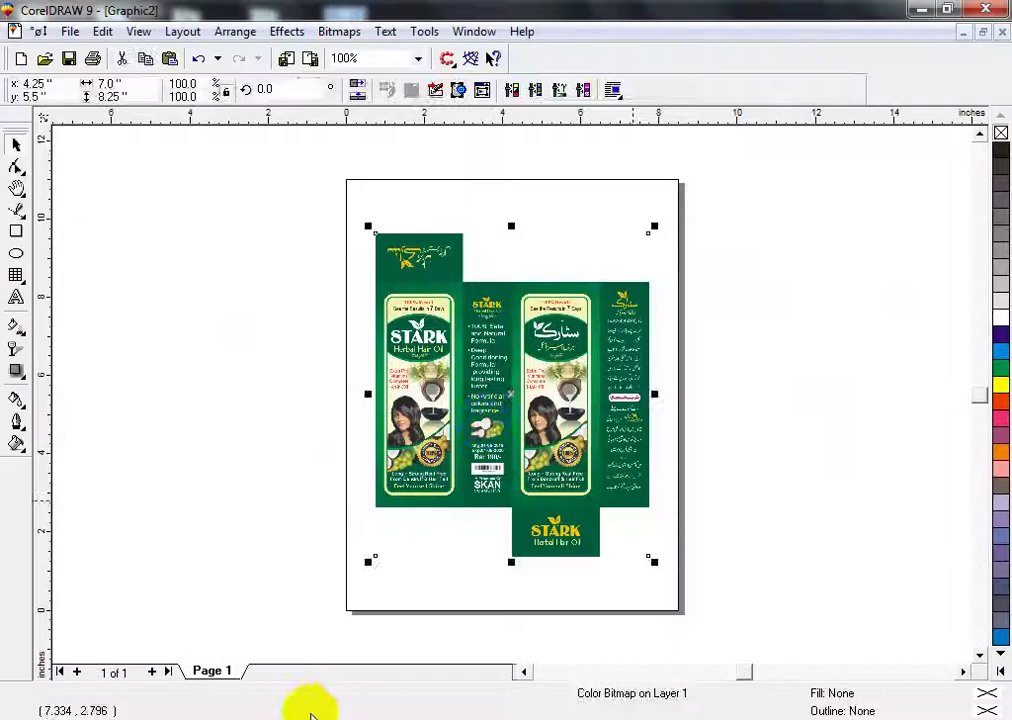
- Move the green framed STARK artwork aside and delete the striped green and striped brown box designs stacked beneath it
{"action": "left_click", "coordinate": [511, 602]}
{"action": "left_click_drag", "start_coordinate": [484, 424], "coordinate": [710, 428]}
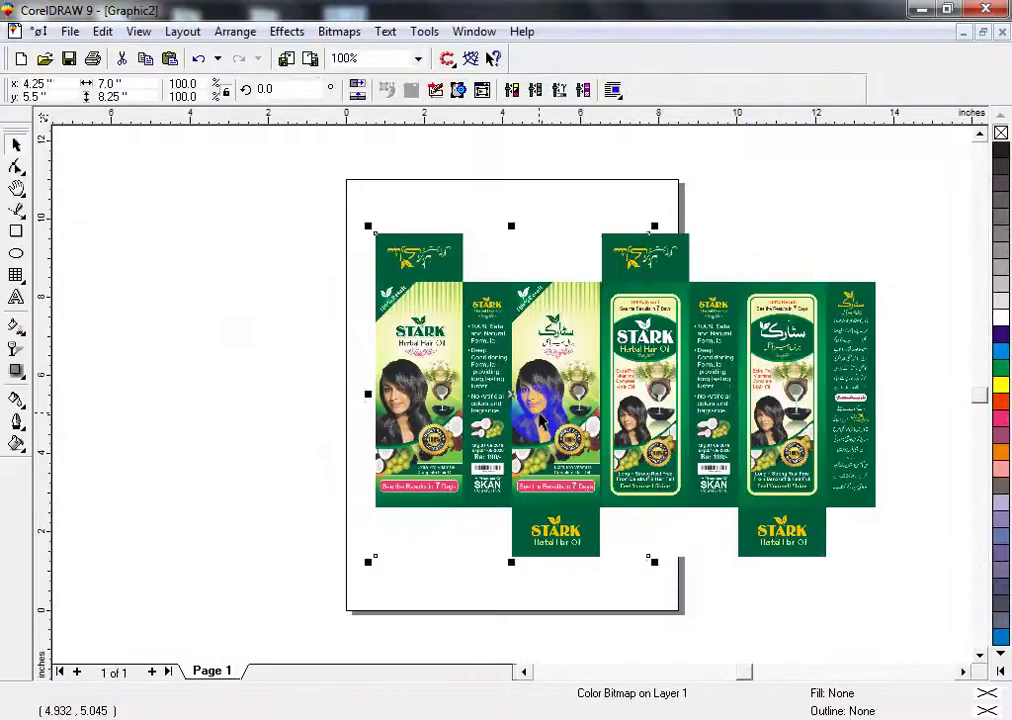
{"action": "scroll", "coordinate": [540, 425], "scroll_direction": "up", "scroll_amount": 2}
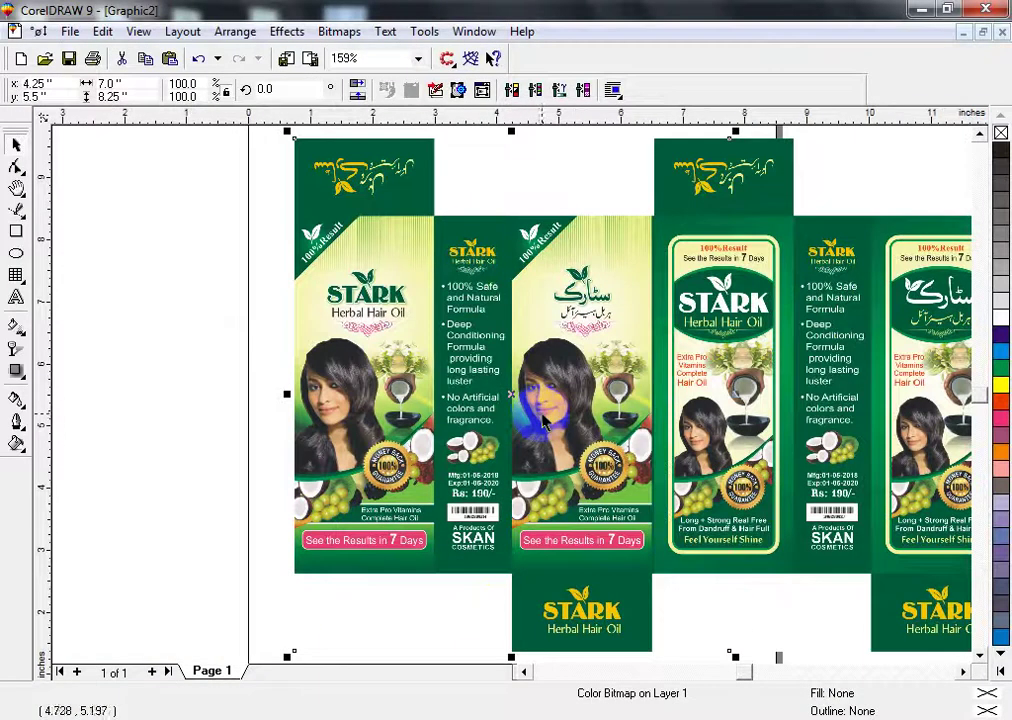
{"action": "key", "text": "Delete"}
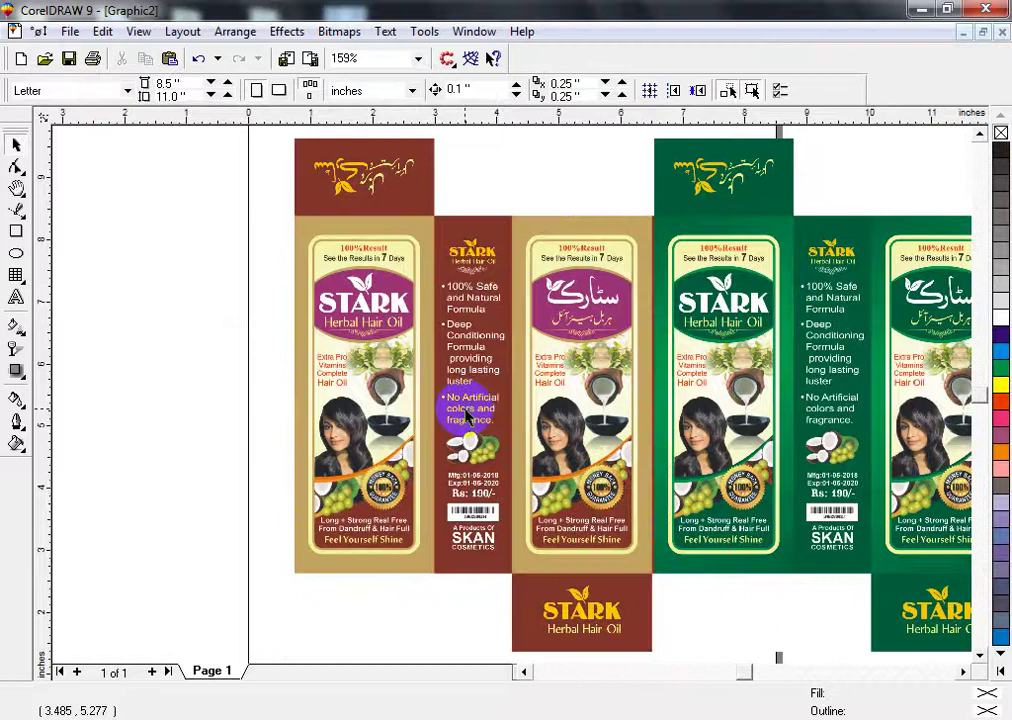
{"action": "key", "text": "ctrl+v"}
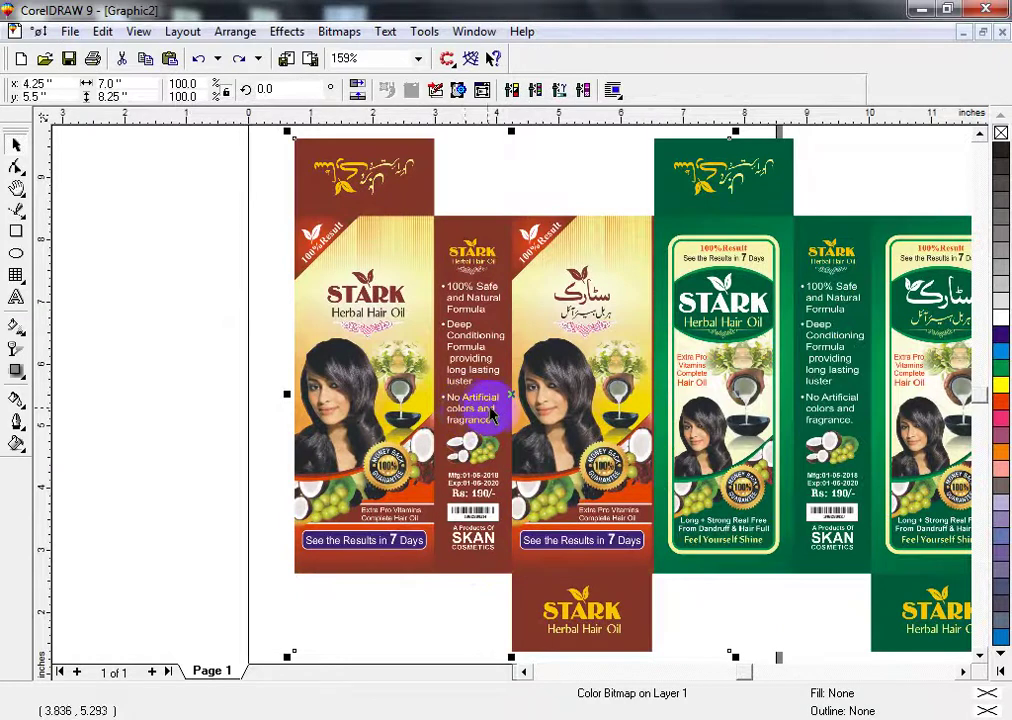
{"action": "key", "text": "Delete"}
- Delete the brown framed box design and centre the green framed artwork on the page
{"action": "left_click", "coordinate": [493, 418]}
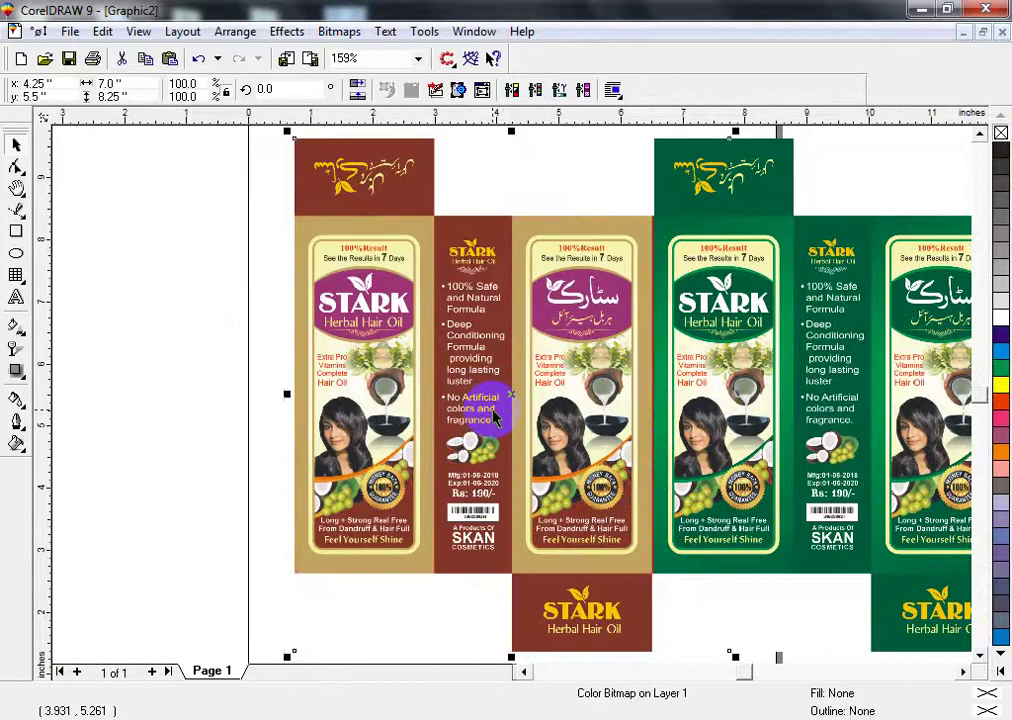
{"action": "key", "text": "Delete"}
{"action": "left_click", "coordinate": [730, 421]}
{"action": "key", "text": "p"}
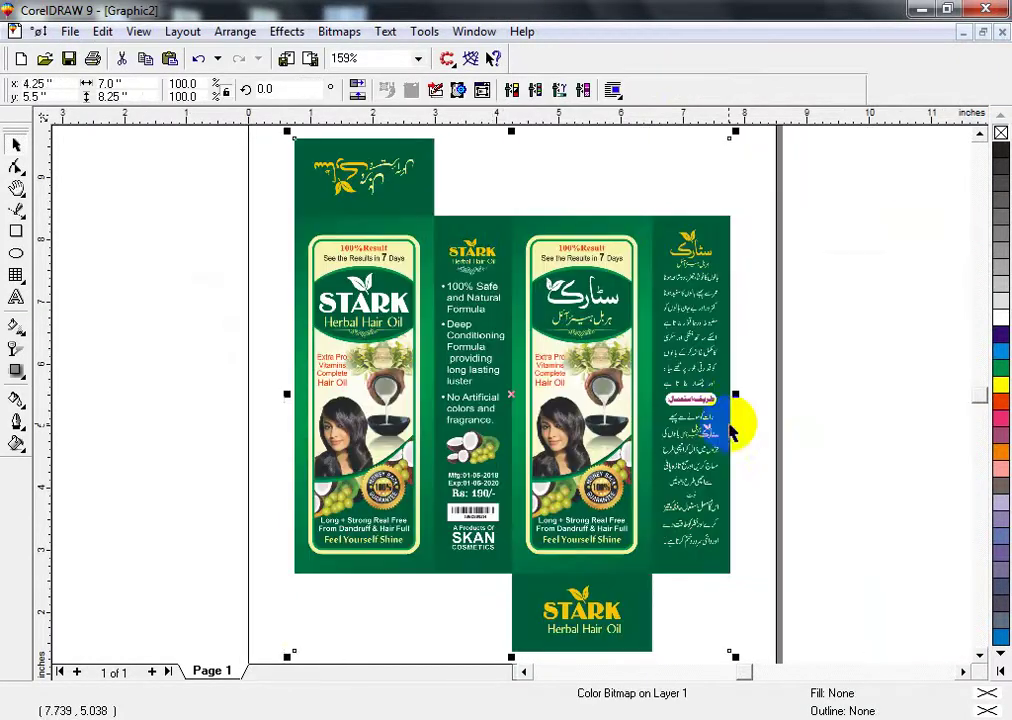
- Draw a rectangle about 2.259 by 5.783 in over the English front panel of the box artwork
{"action": "left_click", "coordinate": [849, 479]}
{"action": "key", "text": "F2"}
{"action": "left_click_drag", "start_coordinate": [174, 598], "coordinate": [741, 174]}
{"action": "key", "text": "F2"}
{"action": "left_click_drag", "start_coordinate": [208, 158], "coordinate": [669, 655]}
{"action": "left_click", "coordinate": [16, 231]}
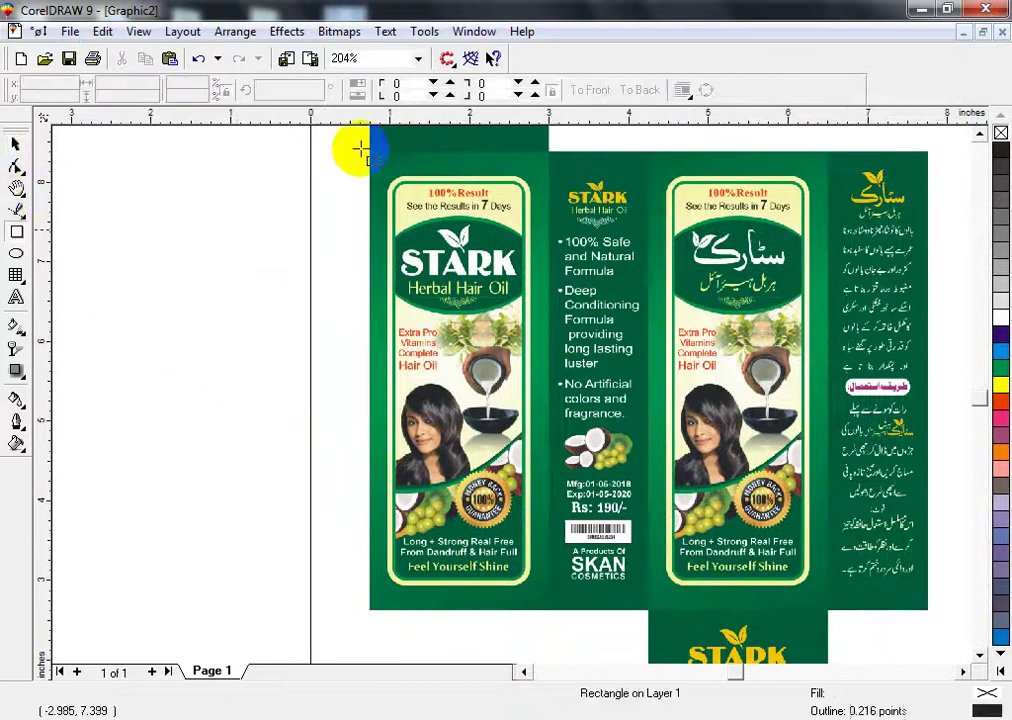
{"action": "left_click_drag", "start_coordinate": [372, 150], "coordinate": [549, 612]}
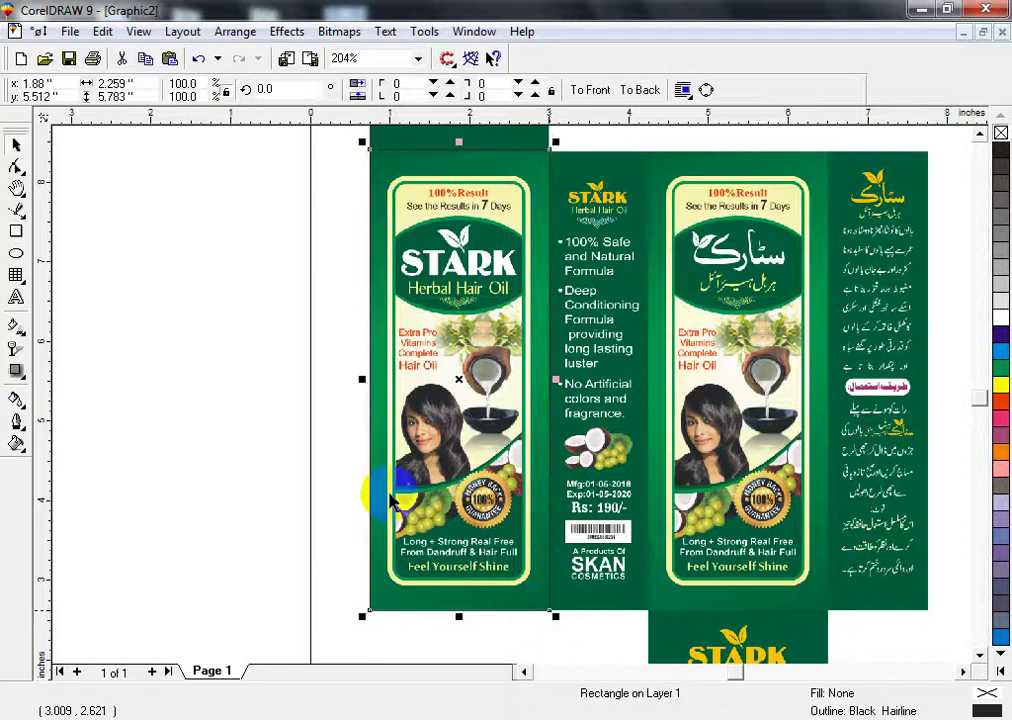
- Mirror a copy of the rectangle onto the adjacent side panel, about 1.216 in wide, and lower both rectangles' top edges to the panel edge
{"action": "left_click_drag", "start_coordinate": [362, 381], "coordinate": [567, 381]}
{"action": "left_click_drag", "start_coordinate": [735, 378], "coordinate": [651, 378]}
{"action": "left_click", "coordinate": [479, 306], "text": "shift"}
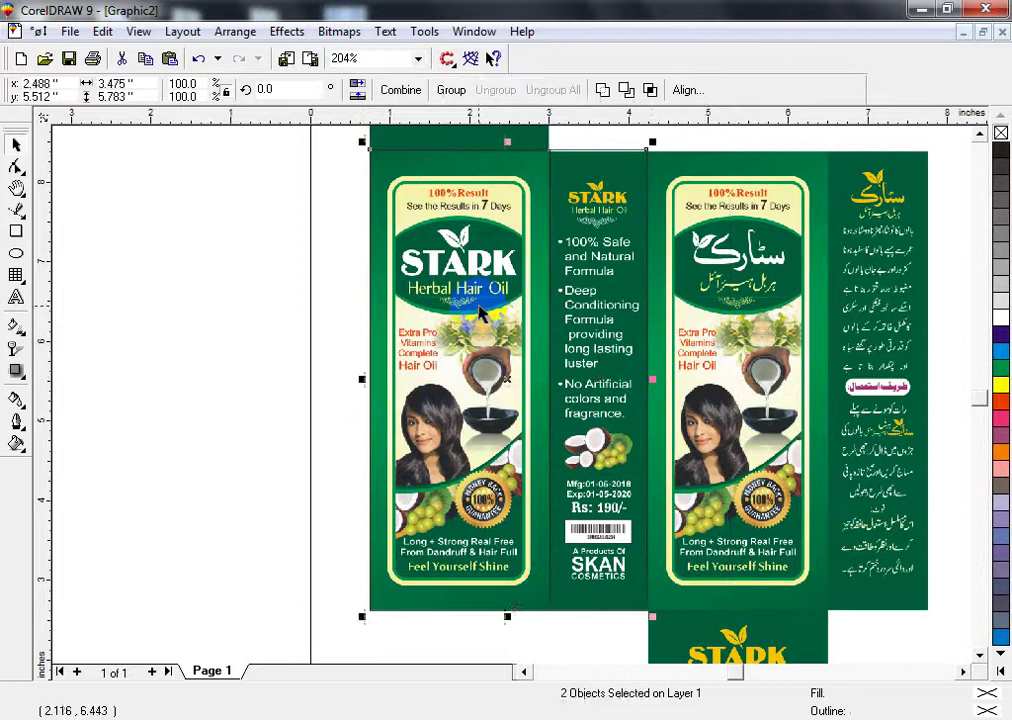
{"action": "scroll", "coordinate": [479, 303], "scroll_direction": "up", "scroll_amount": 1}
{"action": "left_click_drag", "start_coordinate": [479, 300], "coordinate": [582, 145]}
{"action": "key", "text": "ctrl+z"}
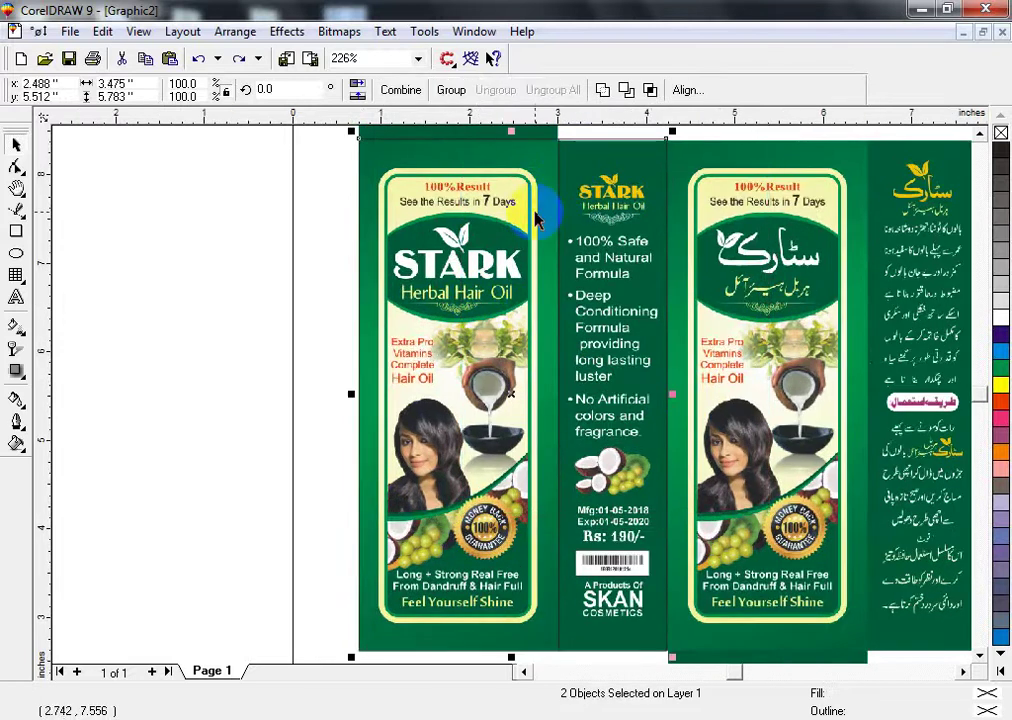
{"action": "left_click_drag", "start_coordinate": [357, 278], "coordinate": [627, 102]}
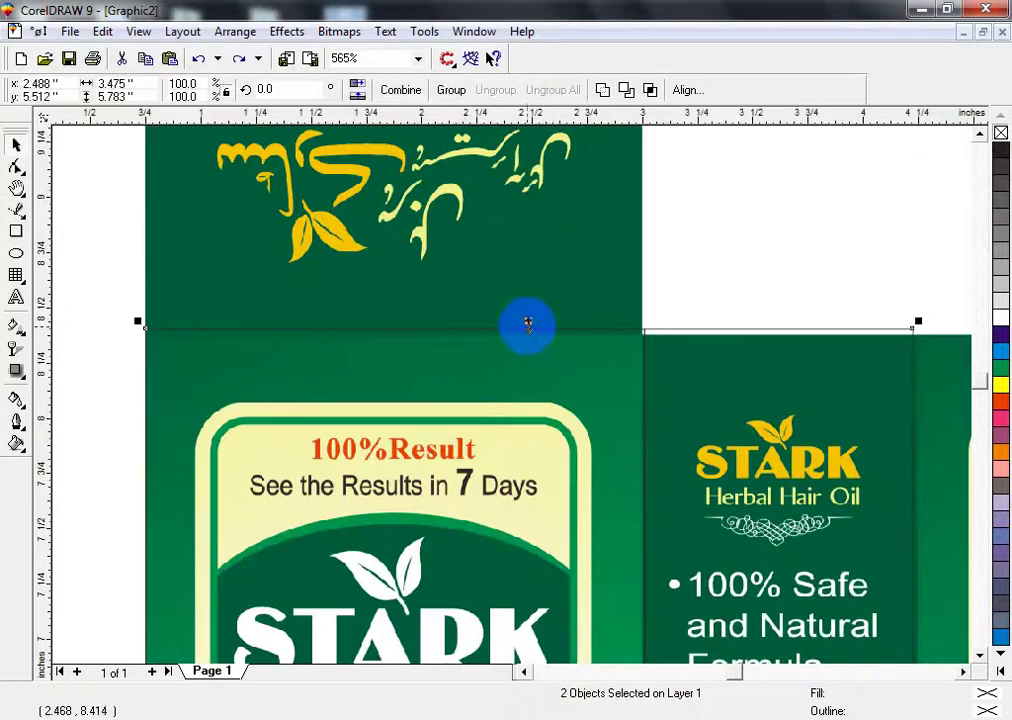
{"action": "left_click_drag", "start_coordinate": [529, 331], "coordinate": [530, 333]}
{"action": "key", "text": "F3"}
- Mirror a copy of the front rectangle upward onto the top flap, about 1.26 in tall
{"action": "left_click", "coordinate": [317, 404]}
{"action": "left_click", "coordinate": [360, 462]}
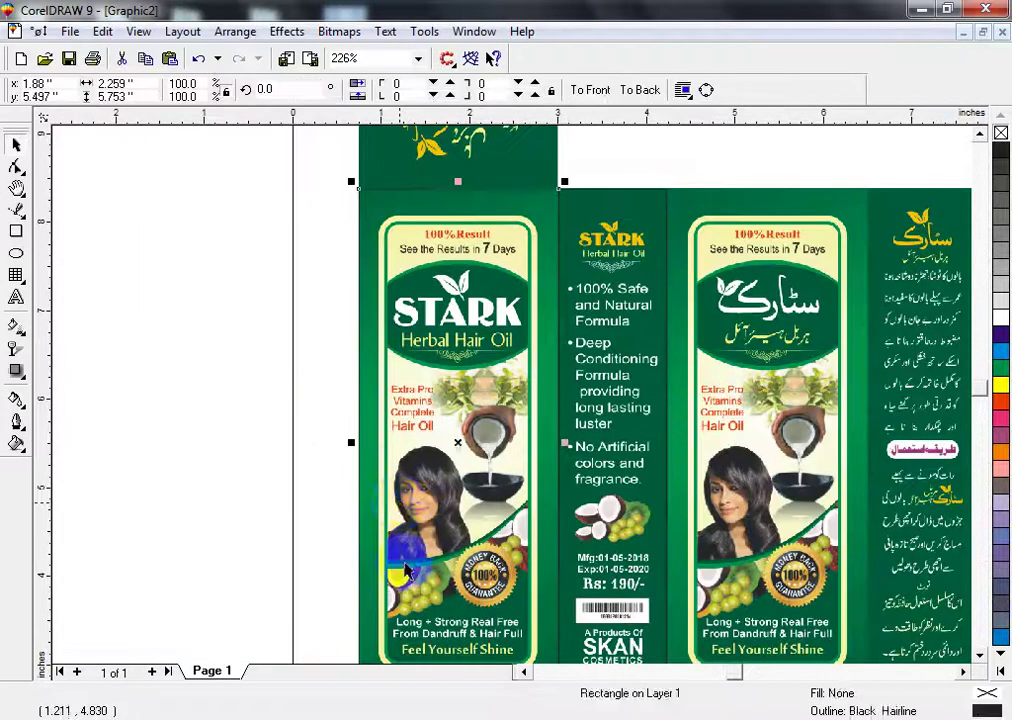
{"action": "key", "text": "F3"}
{"action": "left_click_drag", "start_coordinate": [482, 553], "coordinate": [489, 243]}
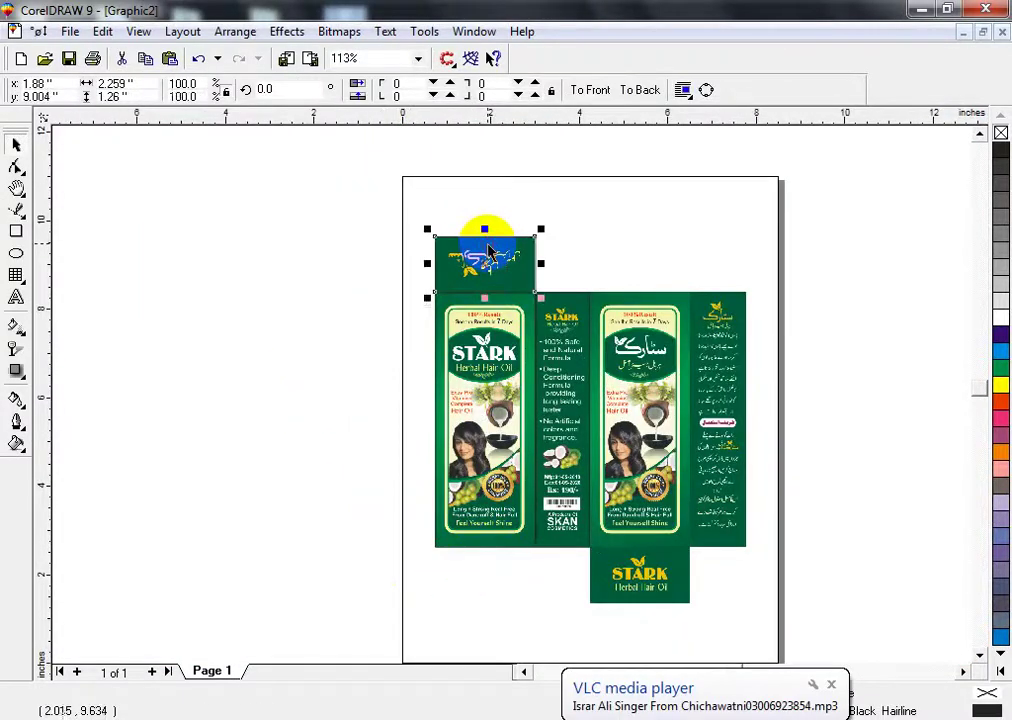
- Fill the three rectangles over the front, side and top flap with white
{"action": "left_click_drag", "start_coordinate": [380, 225], "coordinate": [644, 636]}
{"action": "key", "text": "ctrl+g"}
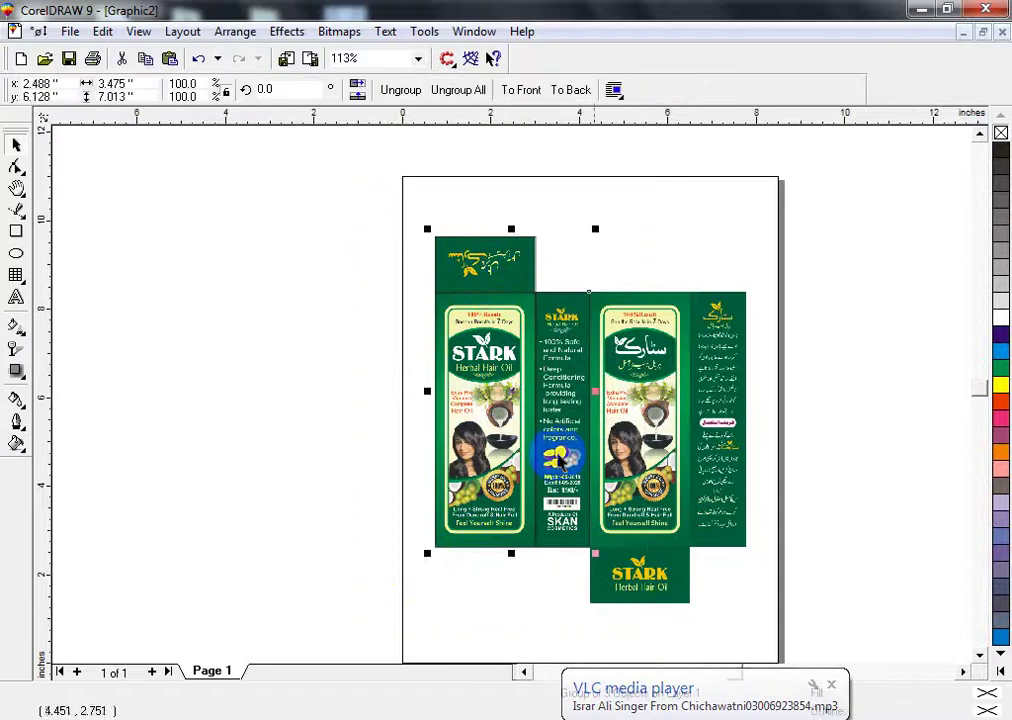
{"action": "left_click", "coordinate": [456, 90]}
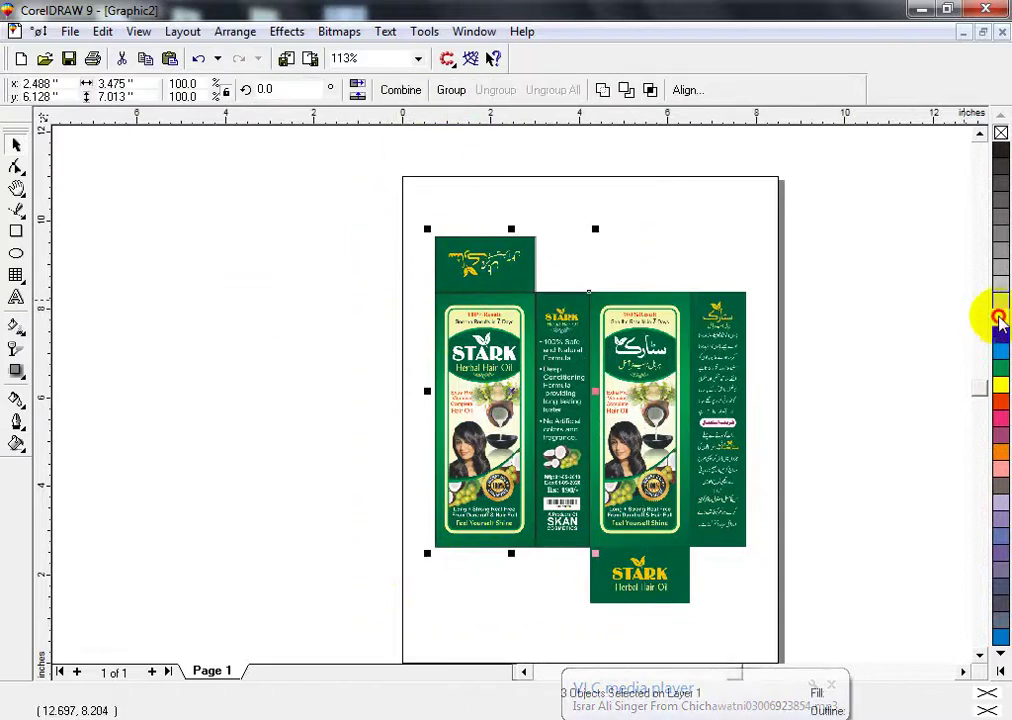
{"action": "key", "text": "Delete"}
- Try to PowerClip the box artwork inside the front rectangle alone
{"action": "left_click", "coordinate": [592, 370]}
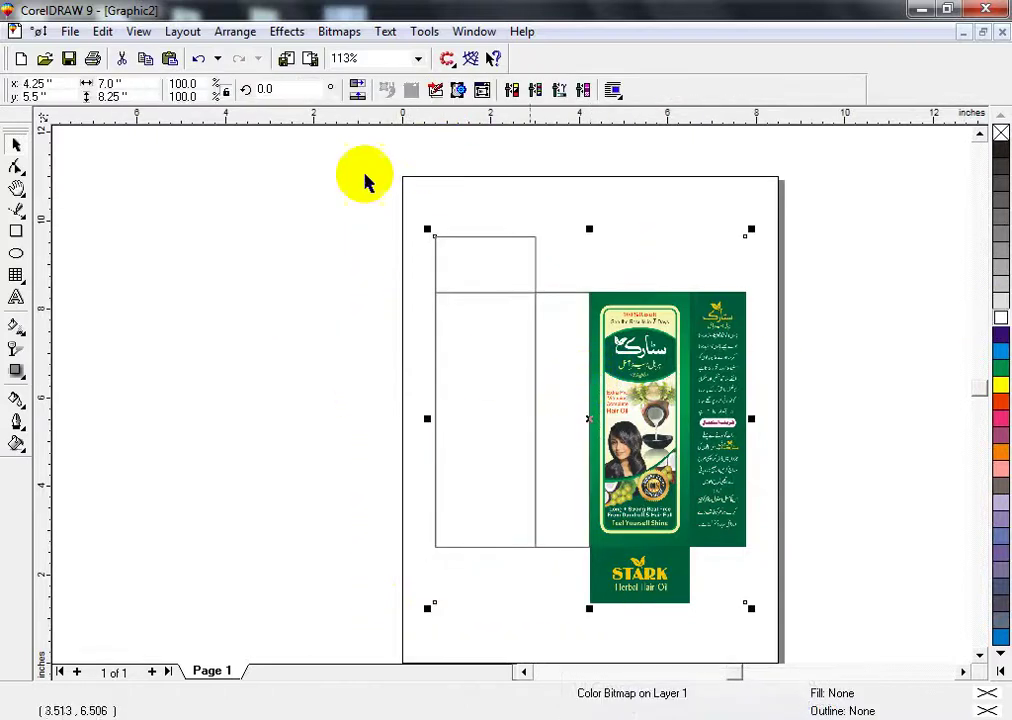
{"action": "left_click", "coordinate": [286, 33]}
{"action": "mouse_move", "coordinate": [474, 181]}
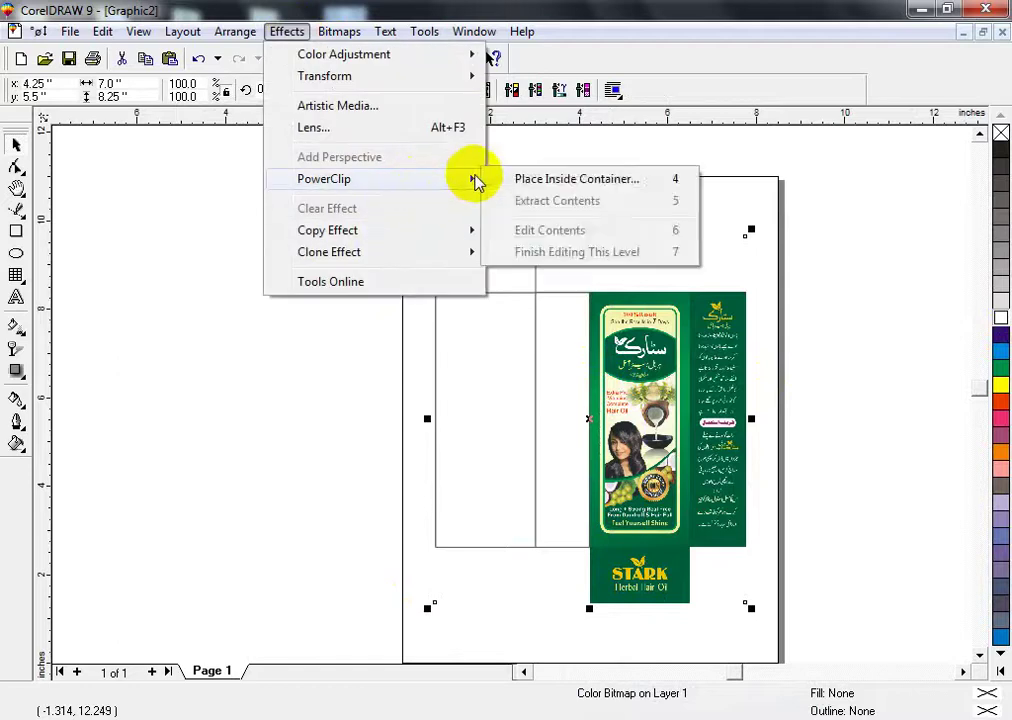
{"action": "left_click", "coordinate": [576, 178]}
{"action": "left_click", "coordinate": [505, 330]}
{"action": "key", "text": "ctrl+z"}
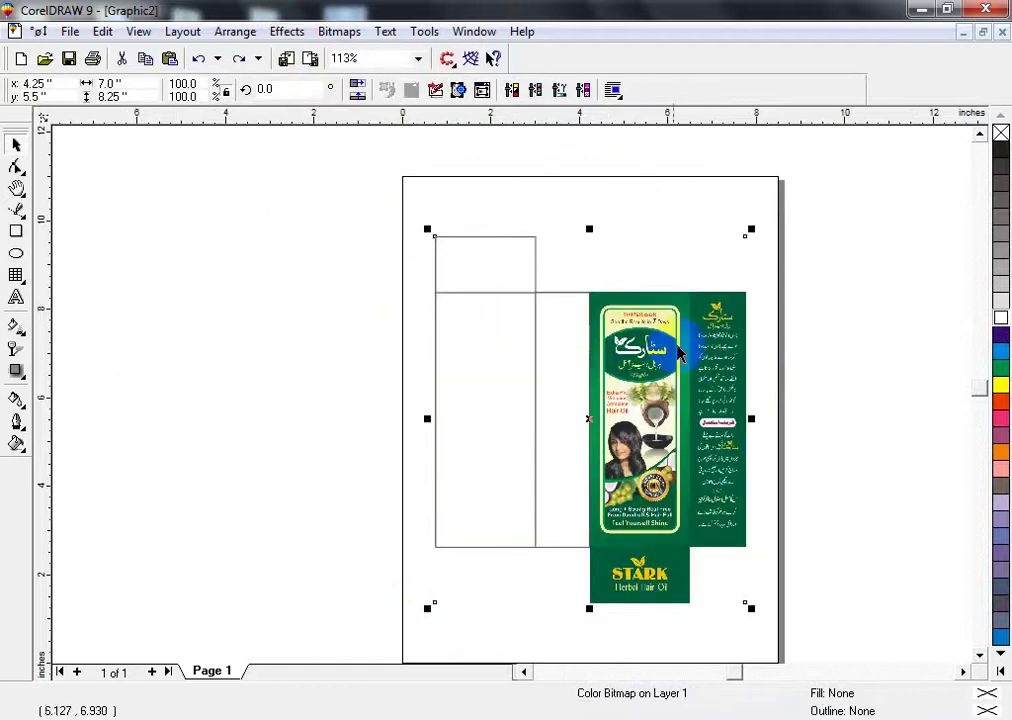
- Group the white front, side and top flap rectangles in their original positions
{"action": "left_click_drag", "start_coordinate": [553, 361], "coordinate": [506, 310]}
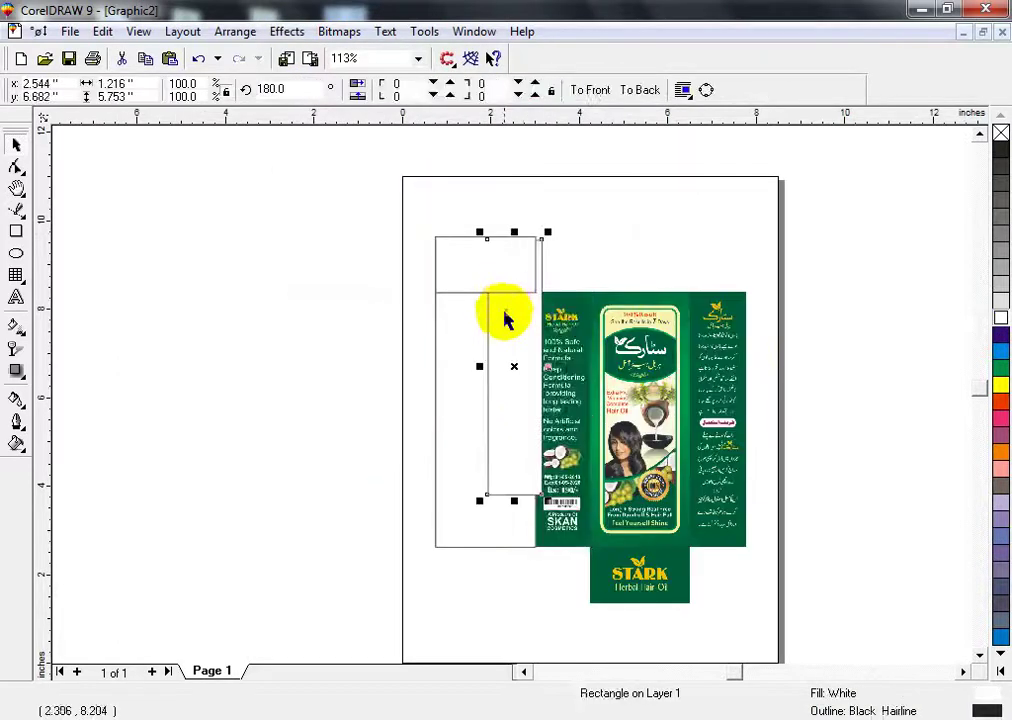
{"action": "key", "text": "ctrl+z"}
{"action": "left_click", "coordinate": [504, 384], "text": "shift"}
{"action": "left_click", "coordinate": [486, 252], "text": "shift"}
{"action": "key", "text": "ctrl+g"}
- Place the box artwork inside the grouped rectangles with PowerClip
{"action": "left_click", "coordinate": [656, 391]}
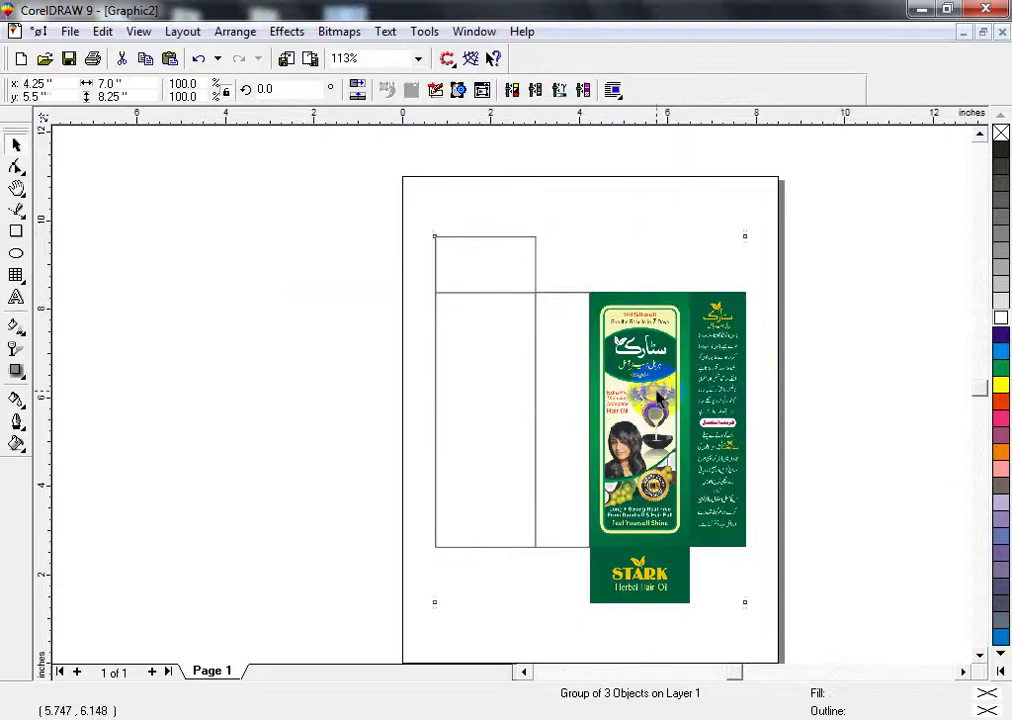
{"action": "key", "text": "alt+c"}
{"action": "key", "text": "w"}
{"action": "key", "text": "p"}
{"action": "left_click", "coordinate": [541, 399]}
{"action": "key", "text": "shift+F2"}
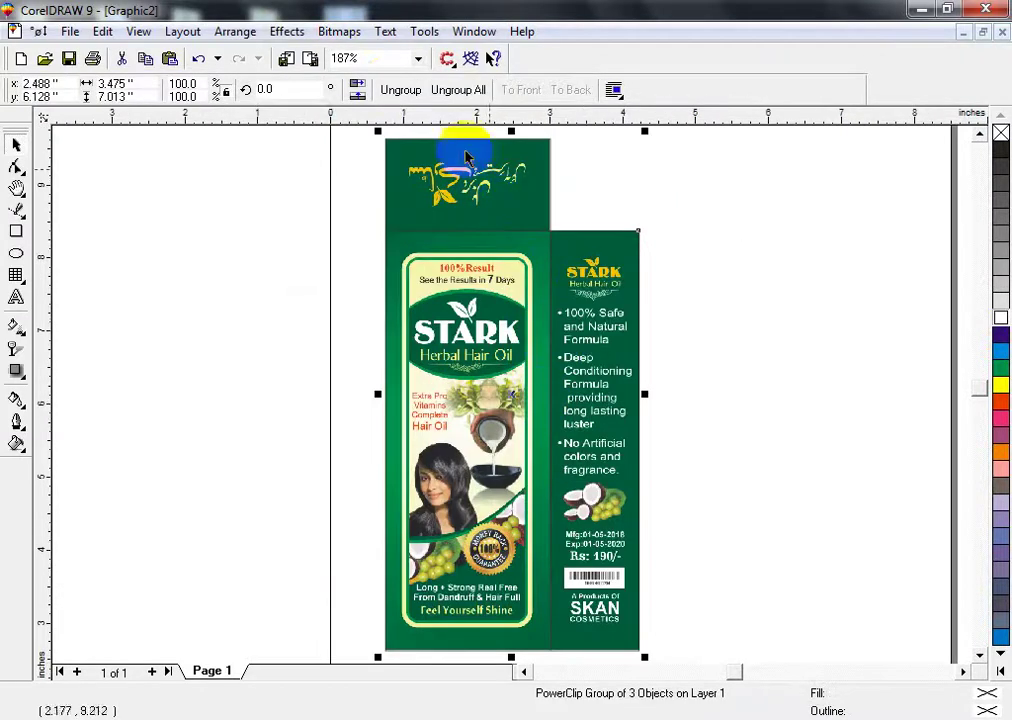
- Ungroup the PowerClip group into separate front, side and top flap panels, keeping each panel in place
{"action": "left_click", "coordinate": [398, 90]}
{"action": "left_click", "coordinate": [723, 334]}
{"action": "left_click_drag", "start_coordinate": [600, 304], "coordinate": [723, 334]}
{"action": "key", "text": "ctrl+z"}
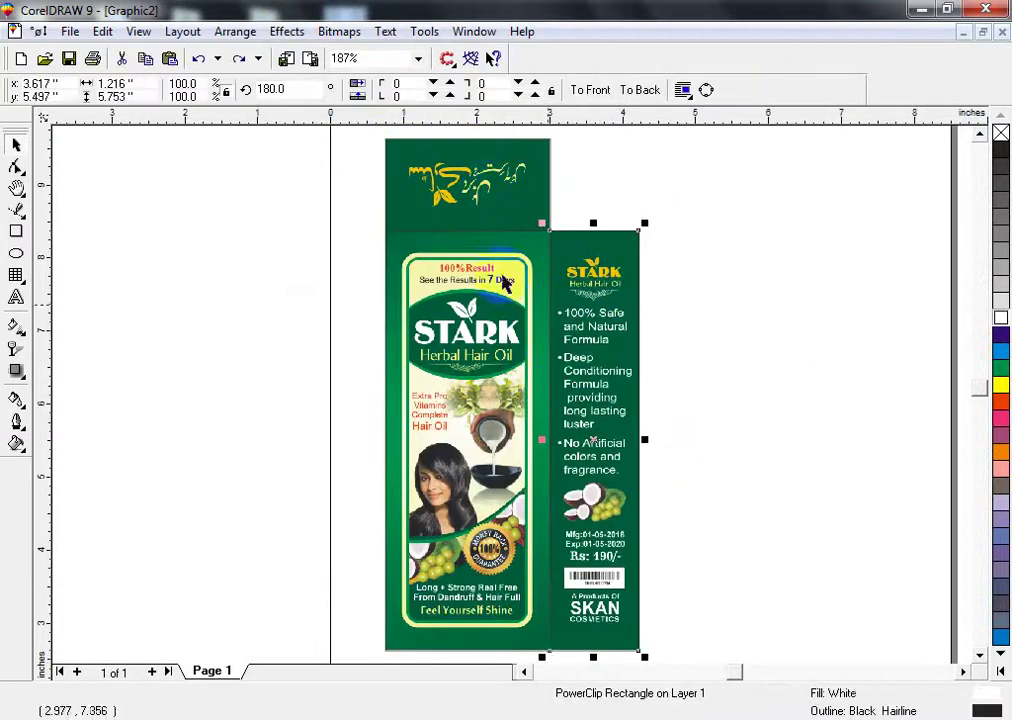
- Remove the outline from the front, side and top flap panels
{"action": "left_click", "coordinate": [503, 284]}
{"action": "left_click", "coordinate": [491, 186], "text": "shift"}
{"action": "left_click", "coordinate": [627, 351], "text": "shift"}
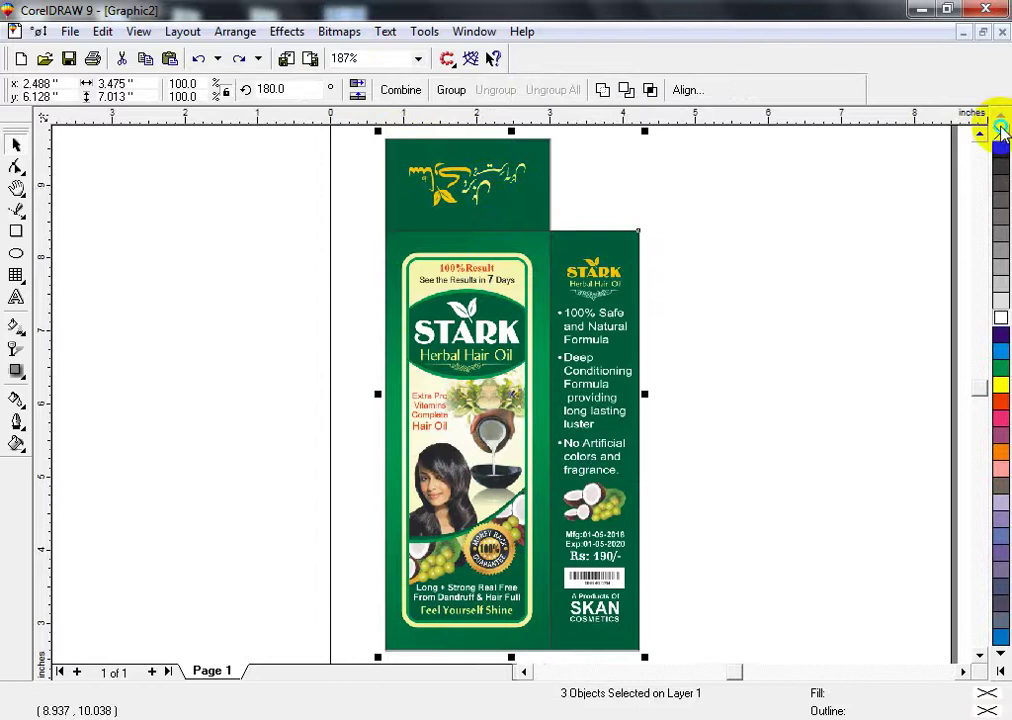
{"action": "key", "text": "F3"}
- Convert the side panel to a bitmap at 900 dpi
{"action": "left_click", "coordinate": [741, 343]}
{"action": "left_click", "coordinate": [549, 378]}
{"action": "key", "text": "shift+F2"}
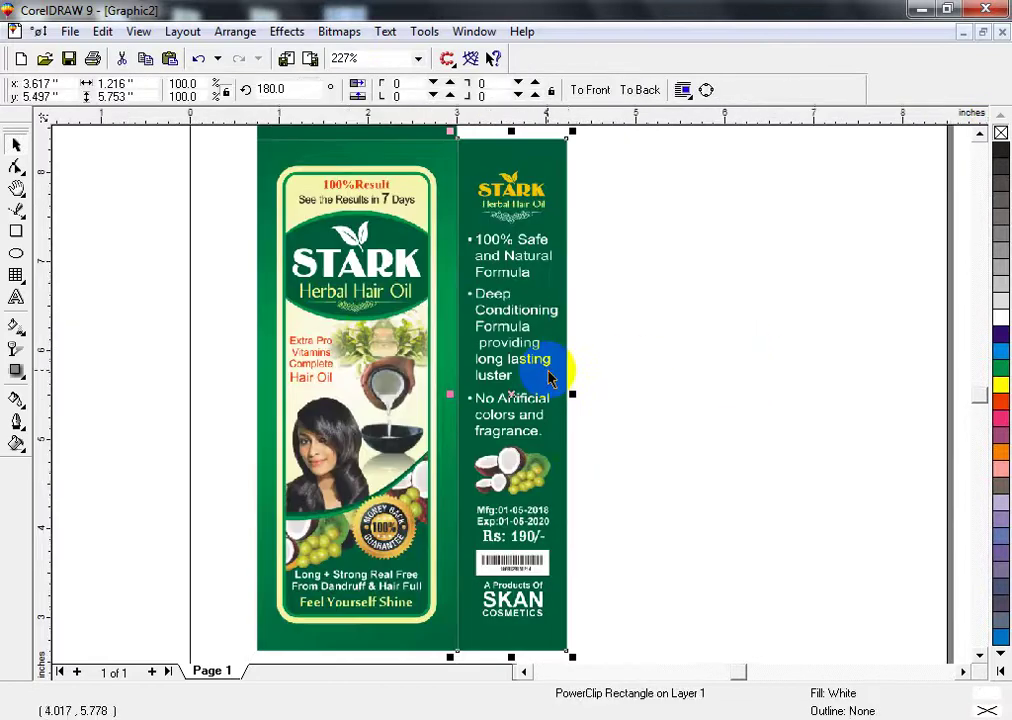
{"action": "key", "text": "c"}
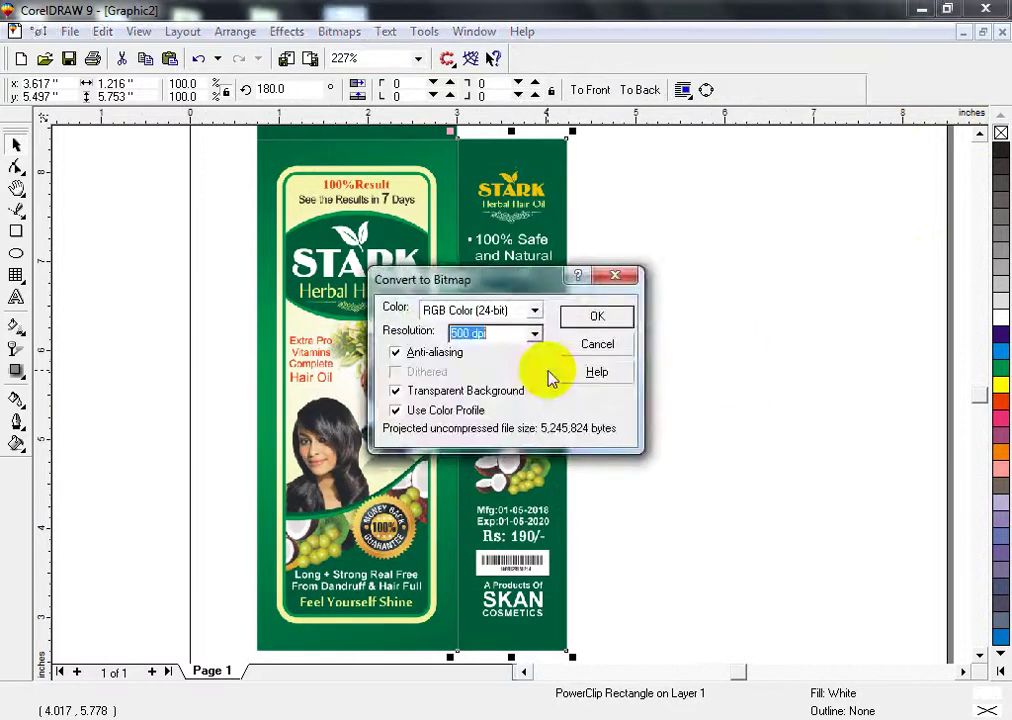
{"action": "type", "text": "900"}
{"action": "key", "text": "Return"}
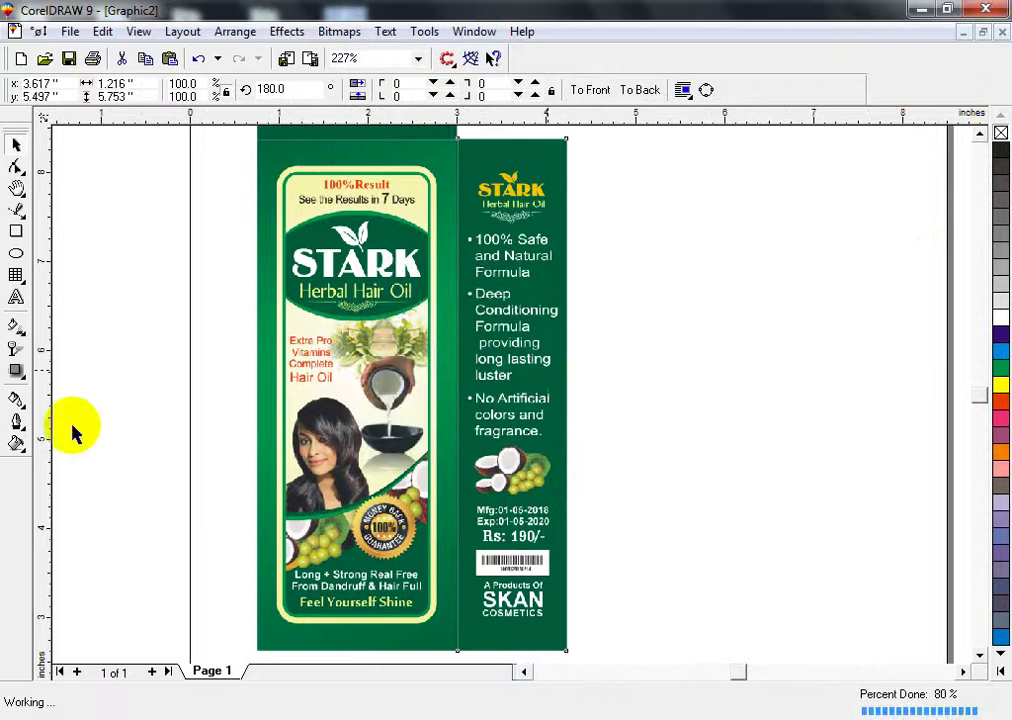
- Convert the front panel to a bitmap with the current conversion settings
{"action": "left_click", "coordinate": [303, 420]}
{"action": "key", "text": "alt+b"}
{"action": "key", "text": "c"}
{"action": "key", "text": "Return"}
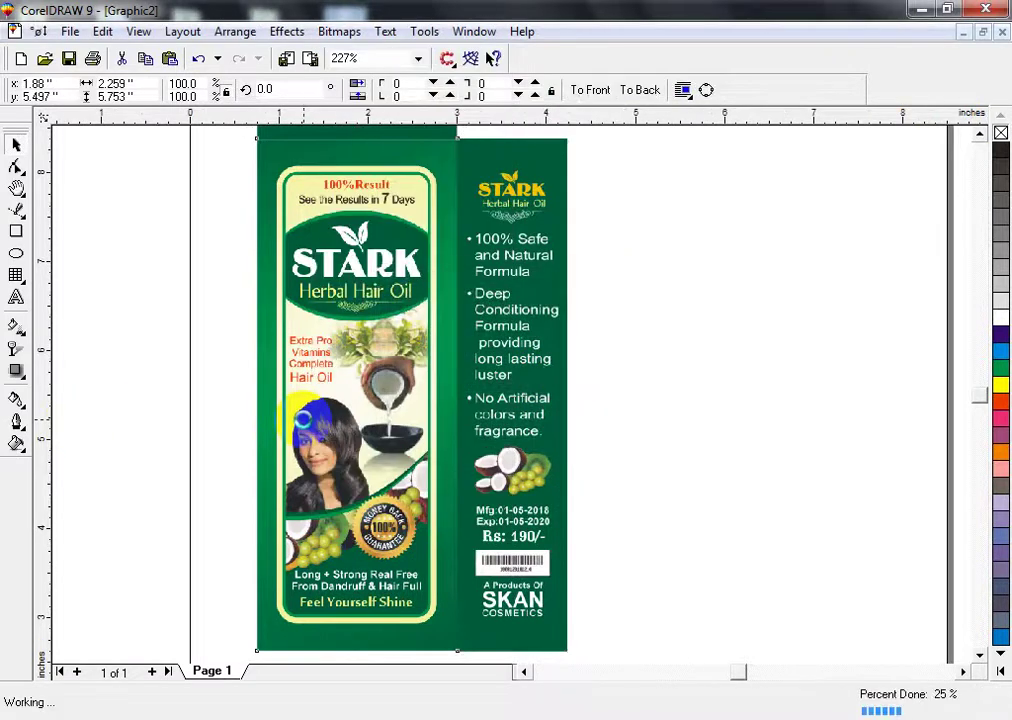
- Convert the top flap to a bitmap
{"action": "key", "text": "F3"}
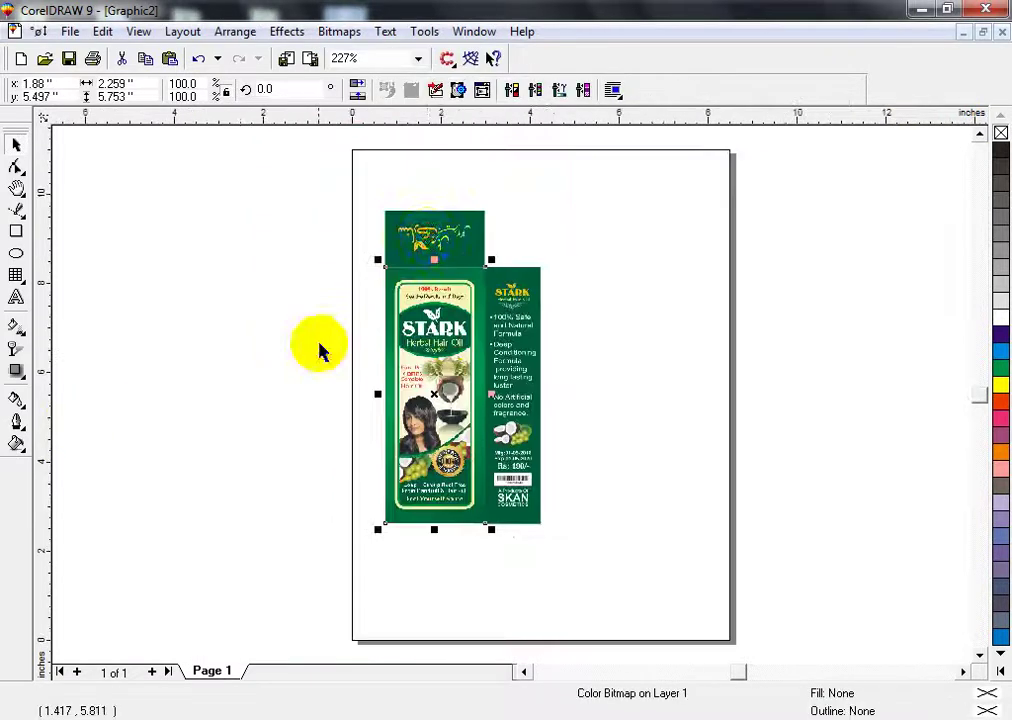
{"action": "left_click", "coordinate": [463, 225]}
{"action": "key", "text": "shift+F2"}
{"action": "key", "text": "ctrl+z"}
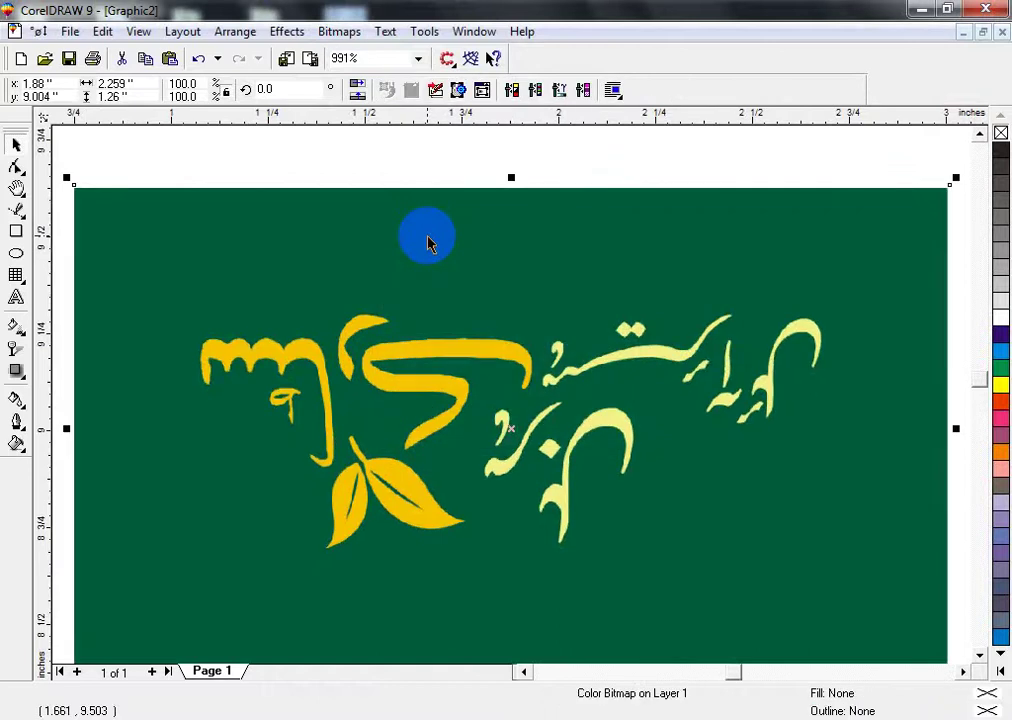
{"action": "key", "text": "F3"}
- Try a height of 0.5 in for the top flap bitmap
{"action": "left_click", "coordinate": [806, 380]}
{"action": "key", "text": "F3"}
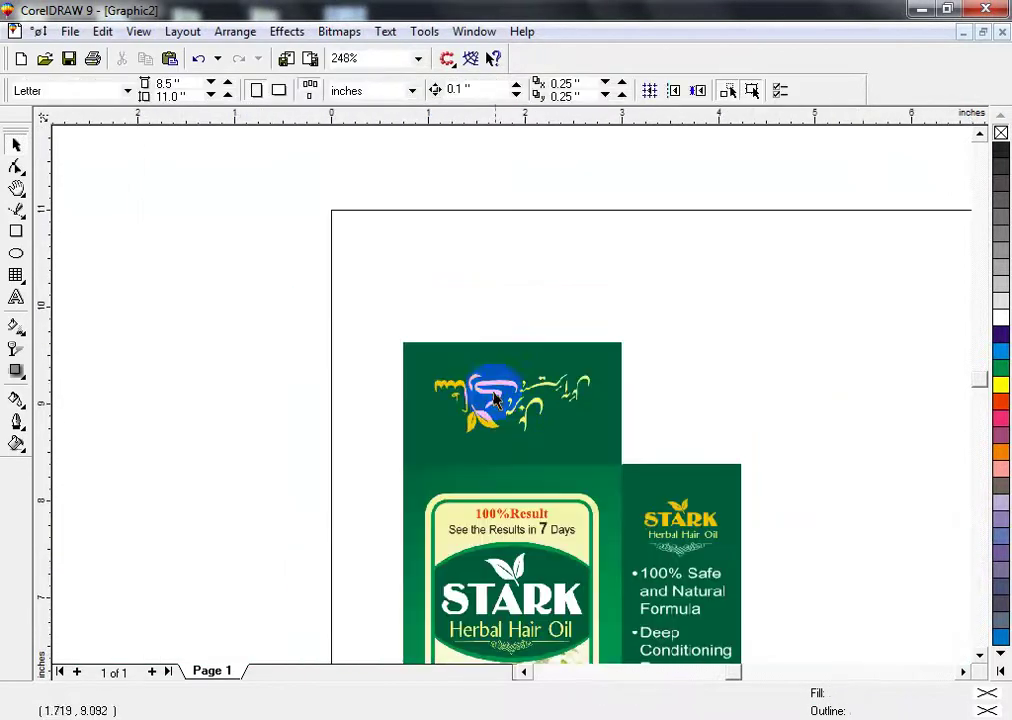
{"action": "left_click", "coordinate": [494, 398]}
{"action": "double_click", "coordinate": [125, 96]}
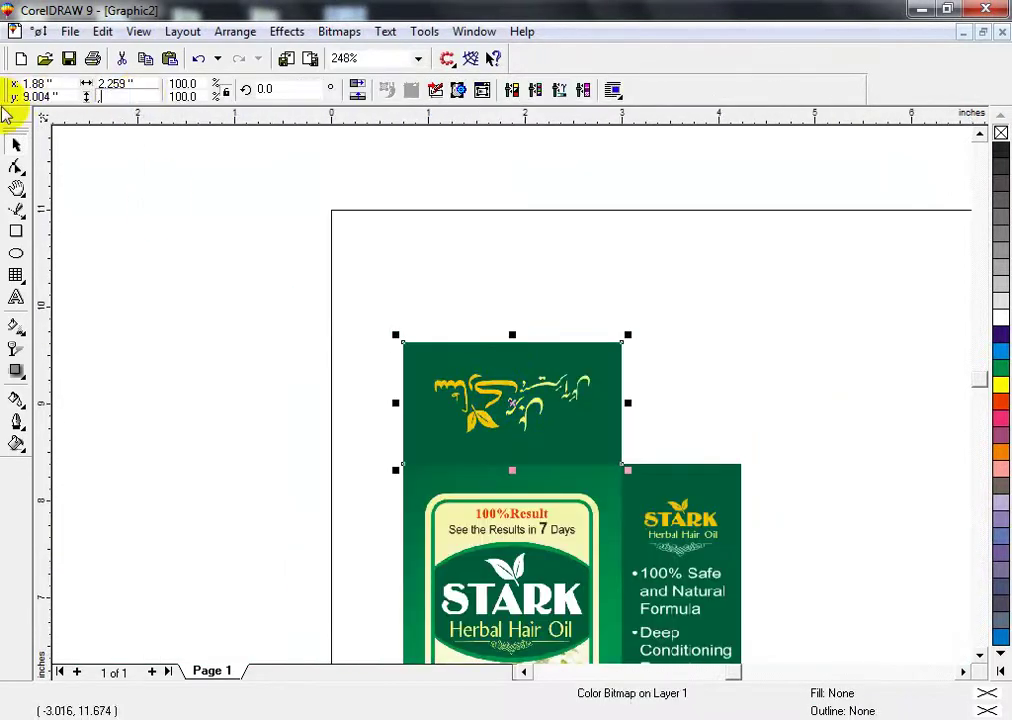
{"action": "type", "text": ".5"}
{"action": "key", "text": "Return"}
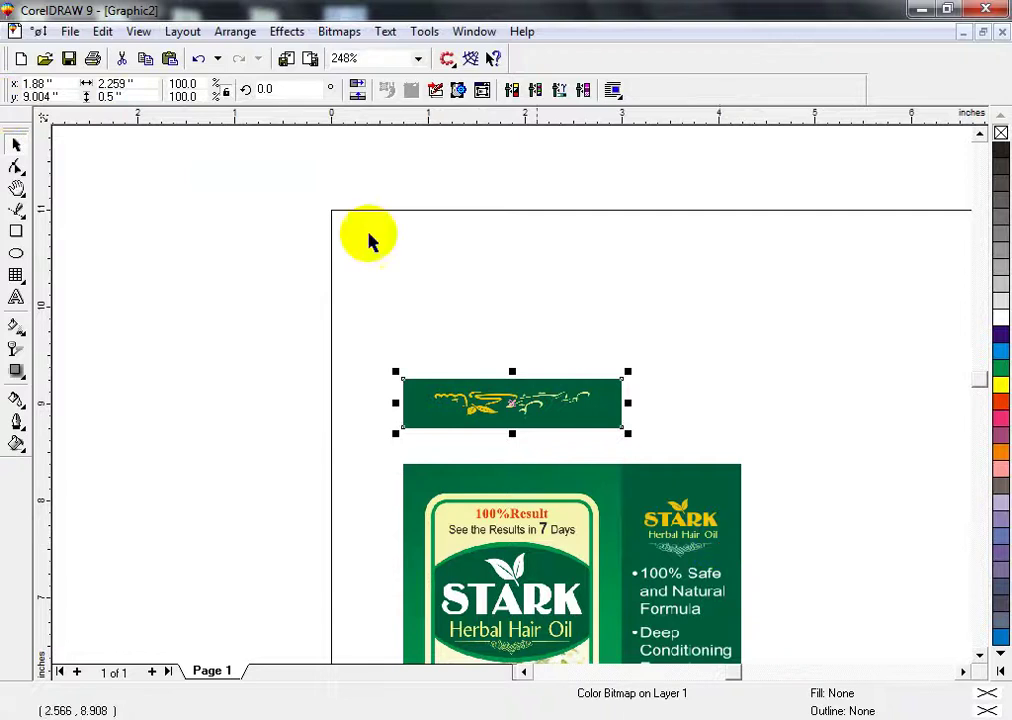
{"action": "key", "text": "ctrl+z"}
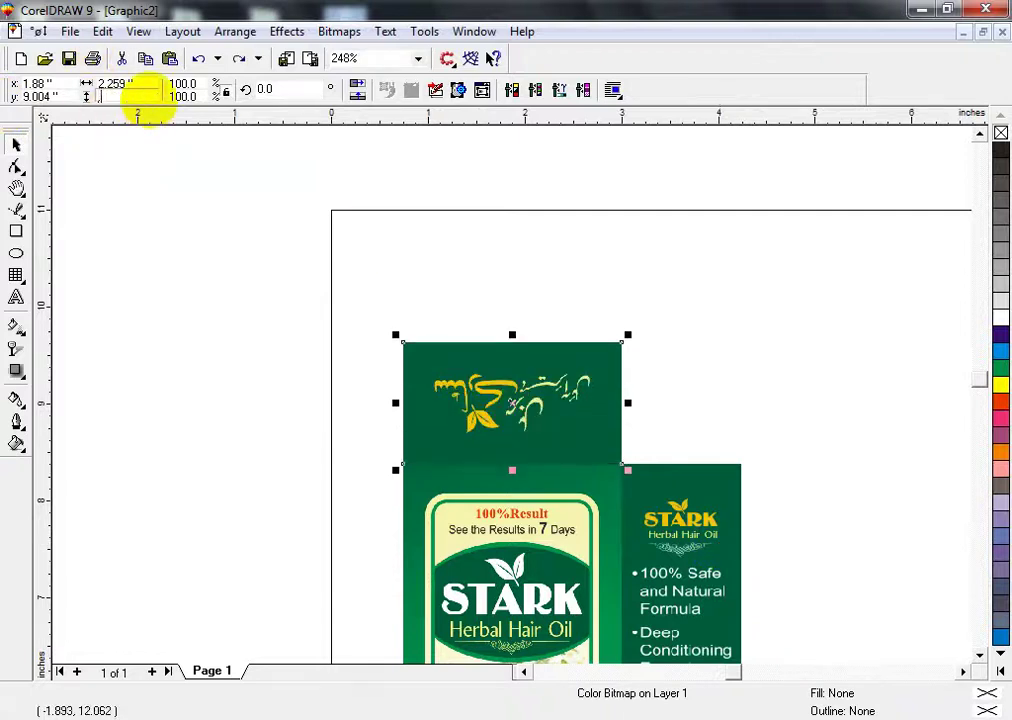
- Set the top flap bitmap's height to 0.25 in
{"action": "type", "text": ".25"}
{"action": "key", "text": "Return"}
{"action": "key", "text": "F4"}
- Set the side panel bitmap's width to 0.25 in
{"action": "left_click", "coordinate": [639, 352]}
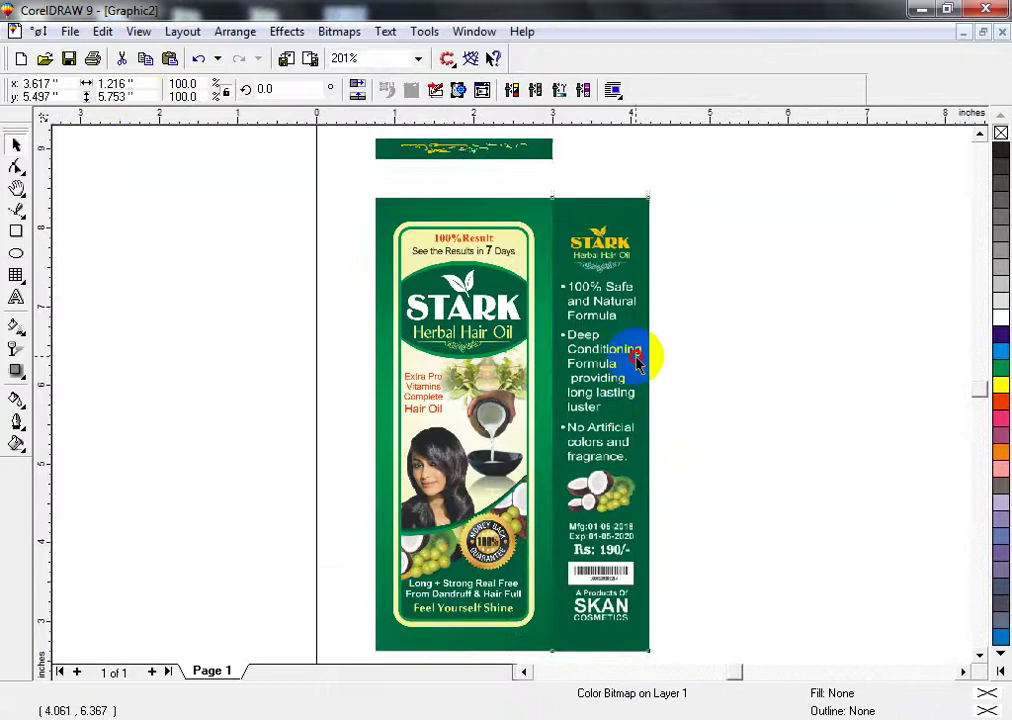
{"action": "double_click", "coordinate": [148, 84]}
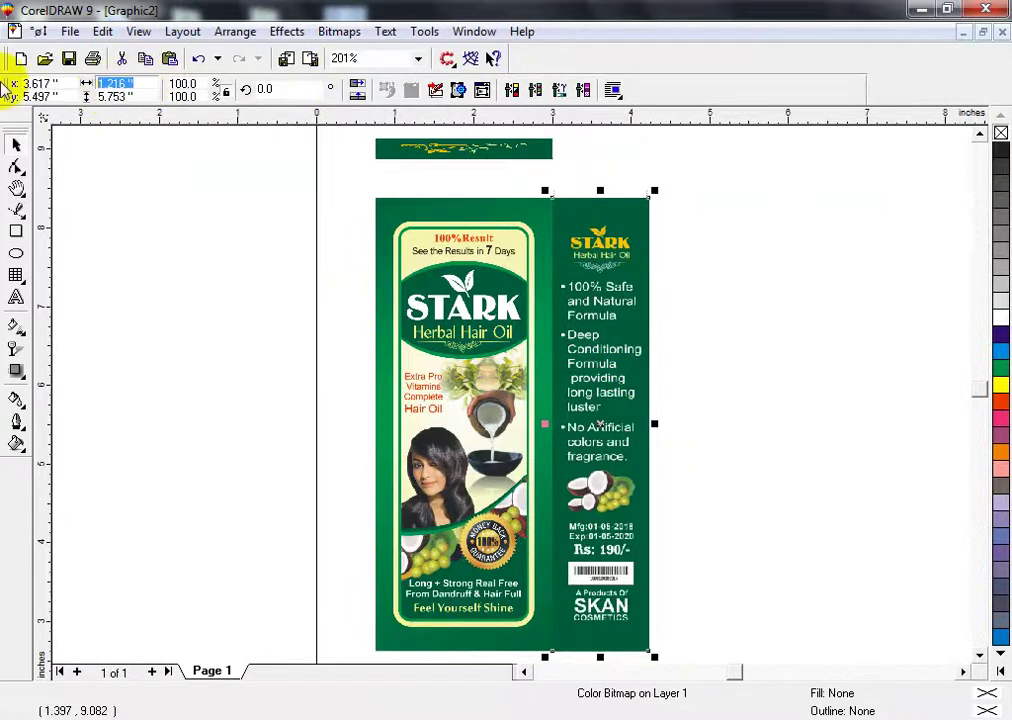
{"action": "type", "text": ".25"}
{"action": "key", "text": "Return"}
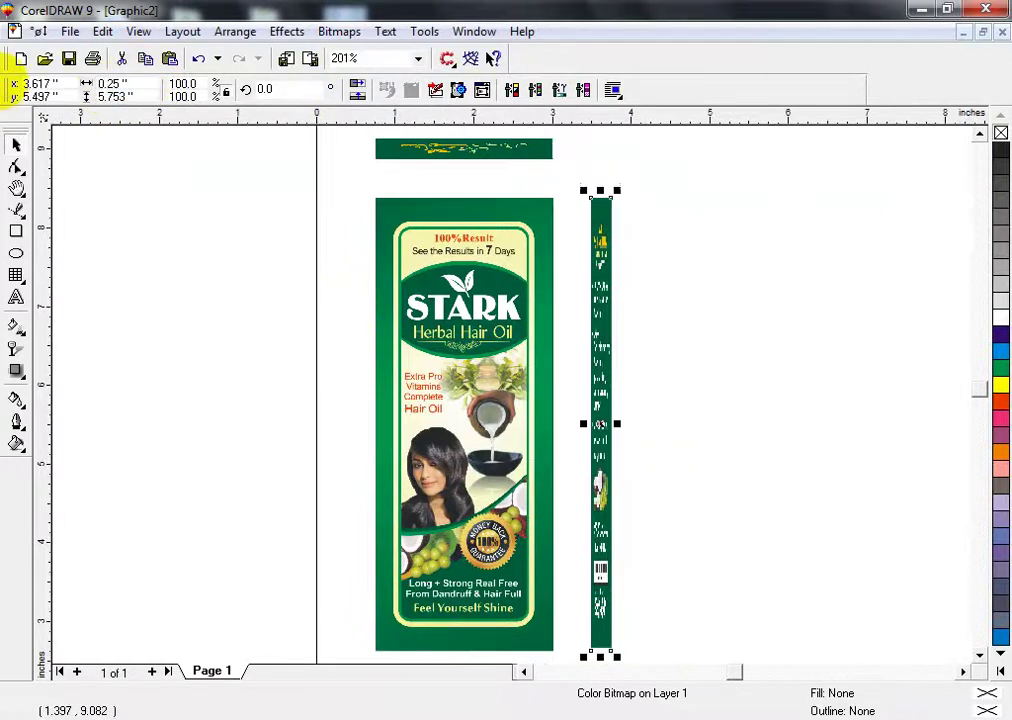
- Align the narrow side panel bitmap with the left edge of the front panel
{"action": "left_click", "coordinate": [481, 376], "text": "shift"}
{"action": "key", "text": "c"}
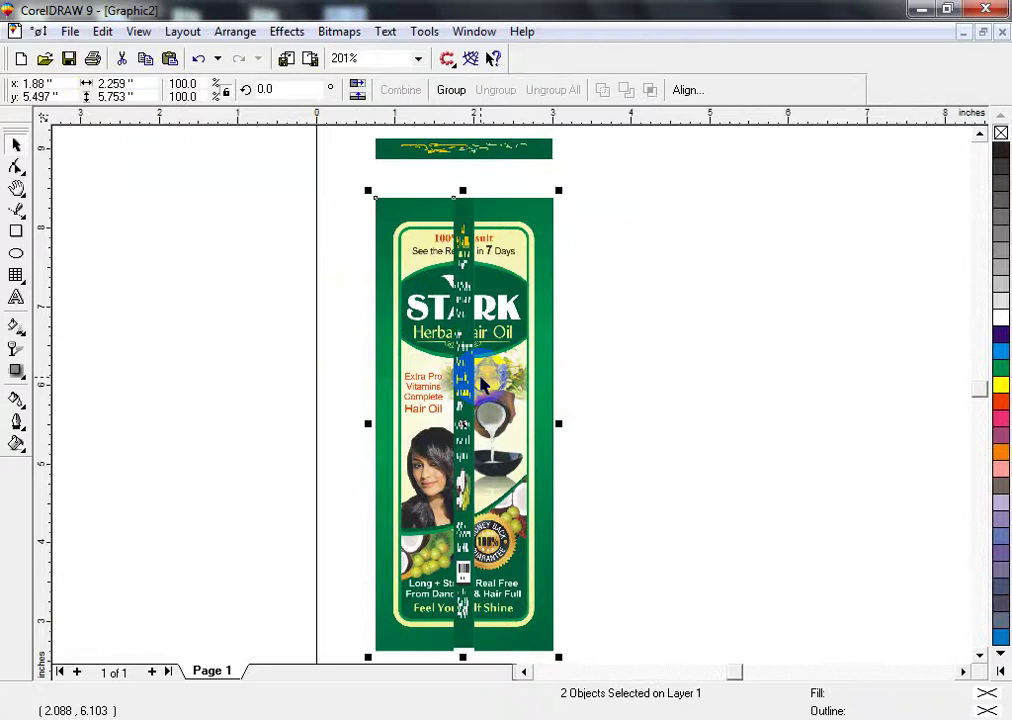
{"action": "key", "text": "l"}
{"action": "left_click", "coordinate": [350, 328]}
- Align the top flap with the top edge of the front panel
{"action": "left_click", "coordinate": [394, 145]}
{"action": "left_click", "coordinate": [455, 329], "text": "shift"}
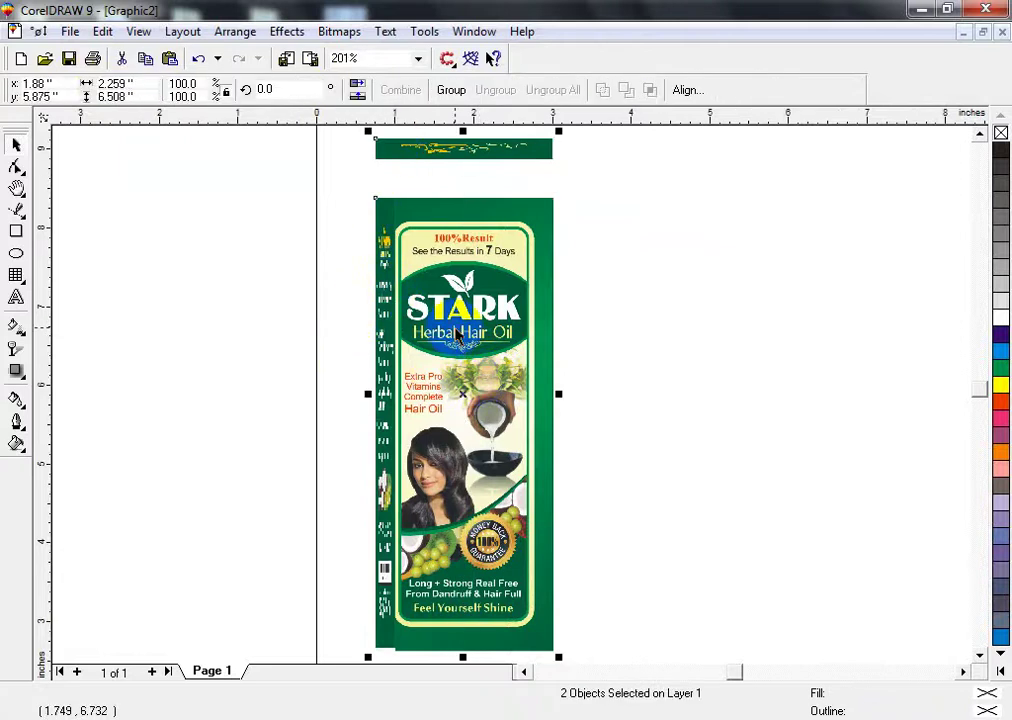
{"action": "key", "text": "t"}
{"action": "left_click", "coordinate": [656, 263]}
{"action": "left_click", "coordinate": [516, 209]}
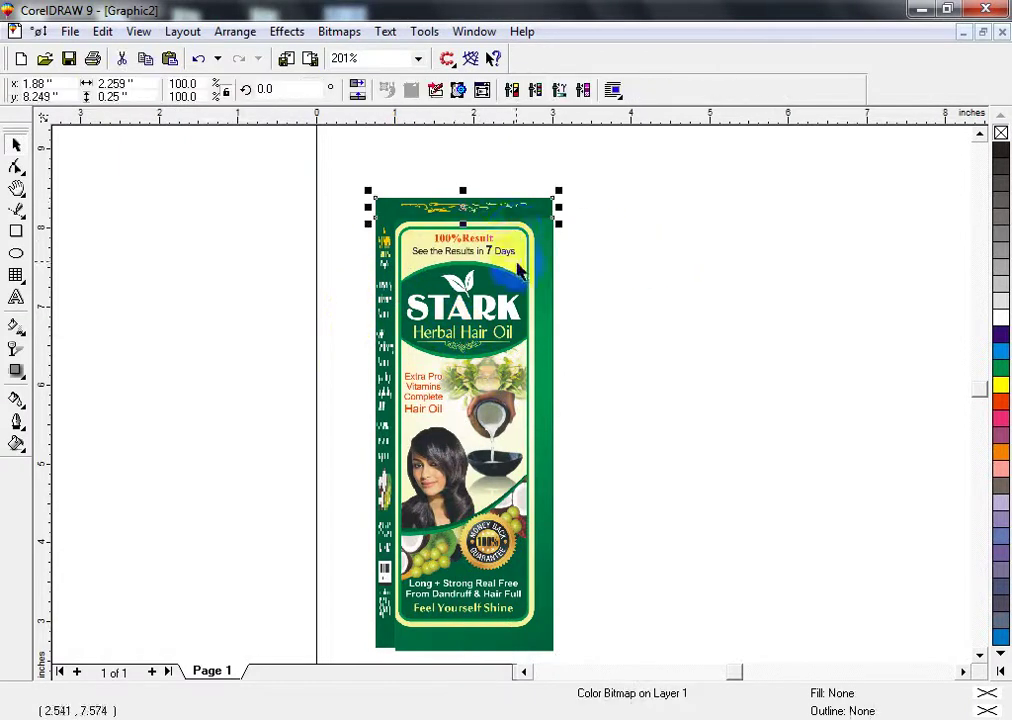
- Flip the top flap upward over the front panel's top edge and mirror it vertically back to its original orientation
{"action": "key", "text": "shift+F2"}
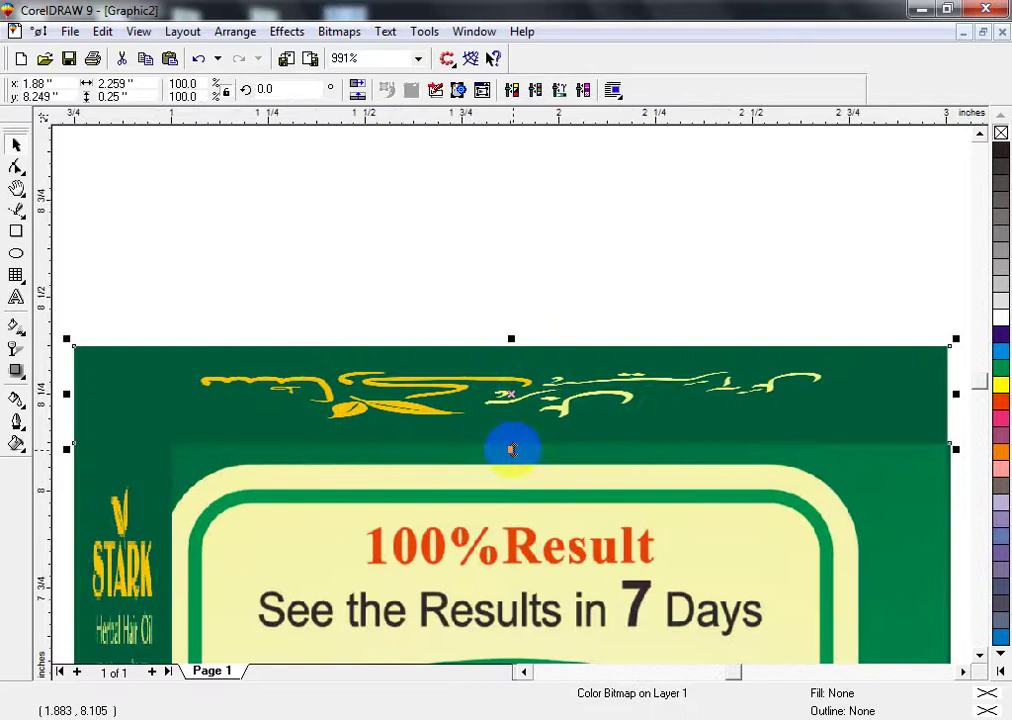
{"action": "left_click_drag", "start_coordinate": [511, 449], "coordinate": [490, 320]}
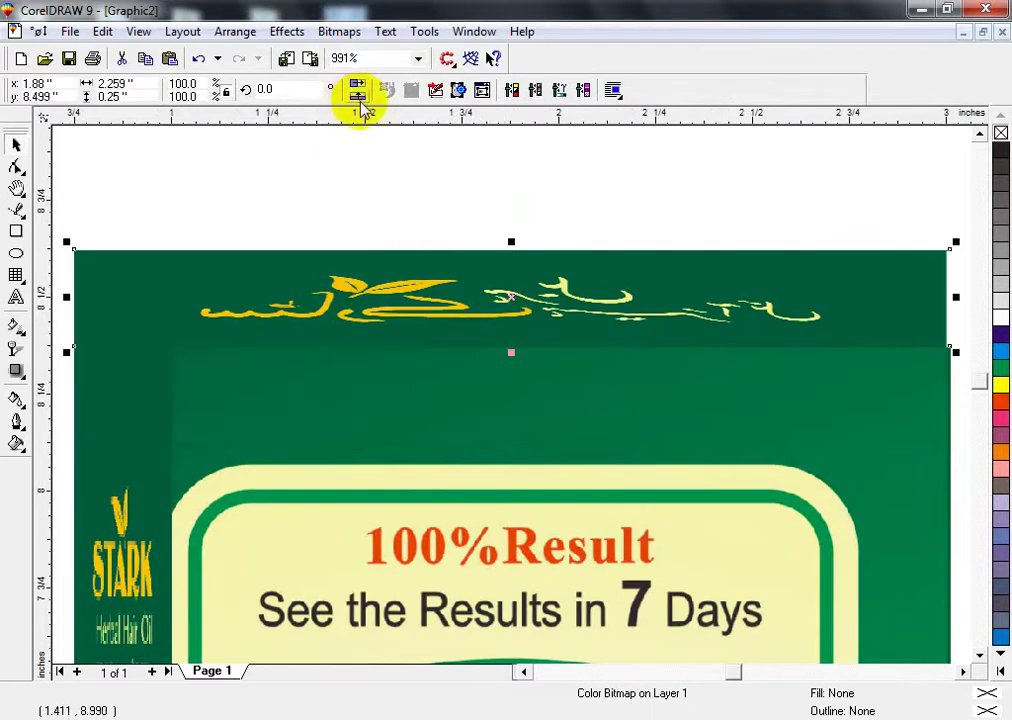
{"action": "left_click", "coordinate": [357, 90]}
{"action": "key", "text": "F4"}
{"action": "left_click", "coordinate": [388, 286]}
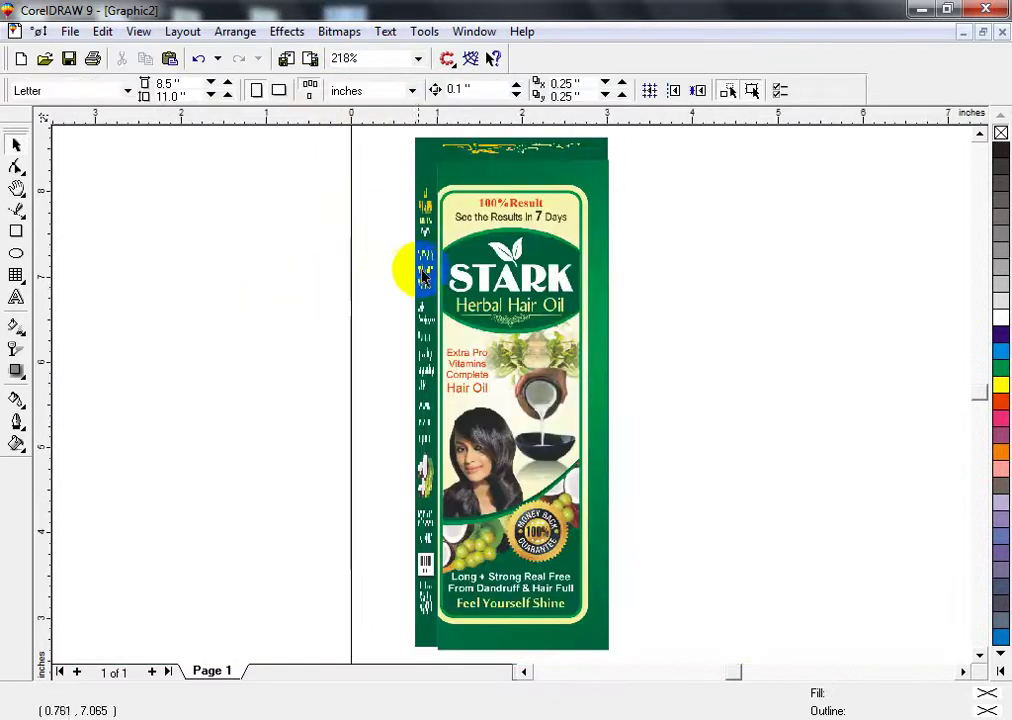
- Realign the side panel with the front panel's left edge and place it just outside, adjoining that edge
{"action": "left_click", "coordinate": [421, 270]}
{"action": "left_click", "coordinate": [522, 240], "text": "shift"}
{"action": "key", "text": "c"}
{"action": "key", "text": "l"}
{"action": "left_click", "coordinate": [350, 281]}
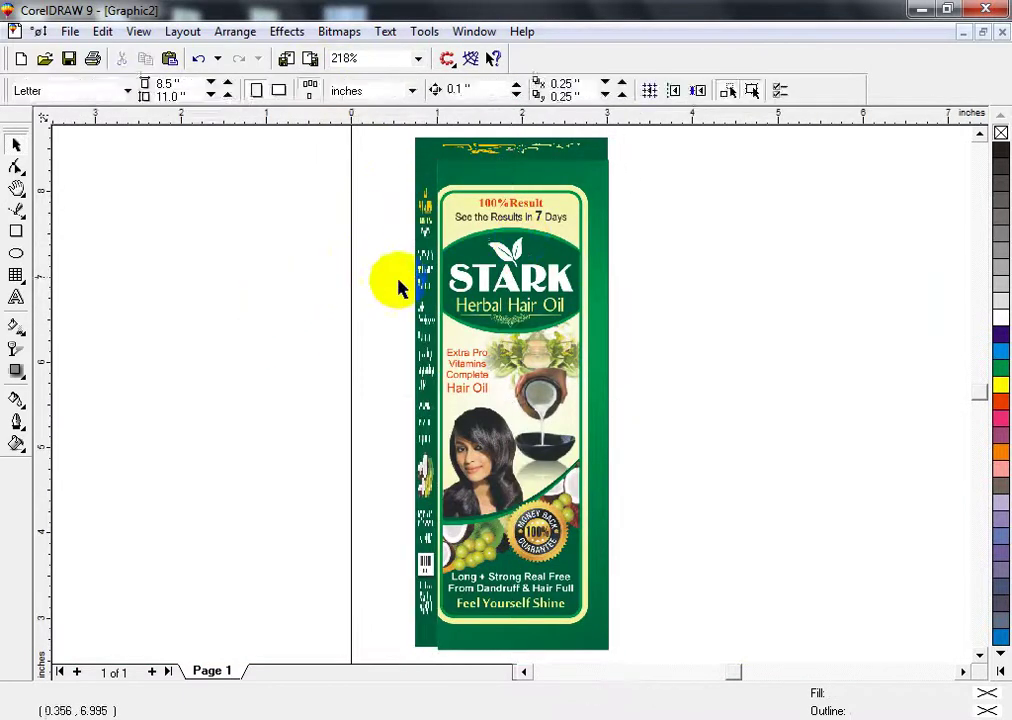
{"action": "left_click", "coordinate": [419, 330]}
{"action": "left_click_drag", "start_coordinate": [442, 405], "coordinate": [400, 407]}
{"action": "left_click", "coordinate": [345, 247]}
- Skew the side panel vertically so its outer edge rises like the receding side of a box
{"action": "left_click", "coordinate": [398, 298]}
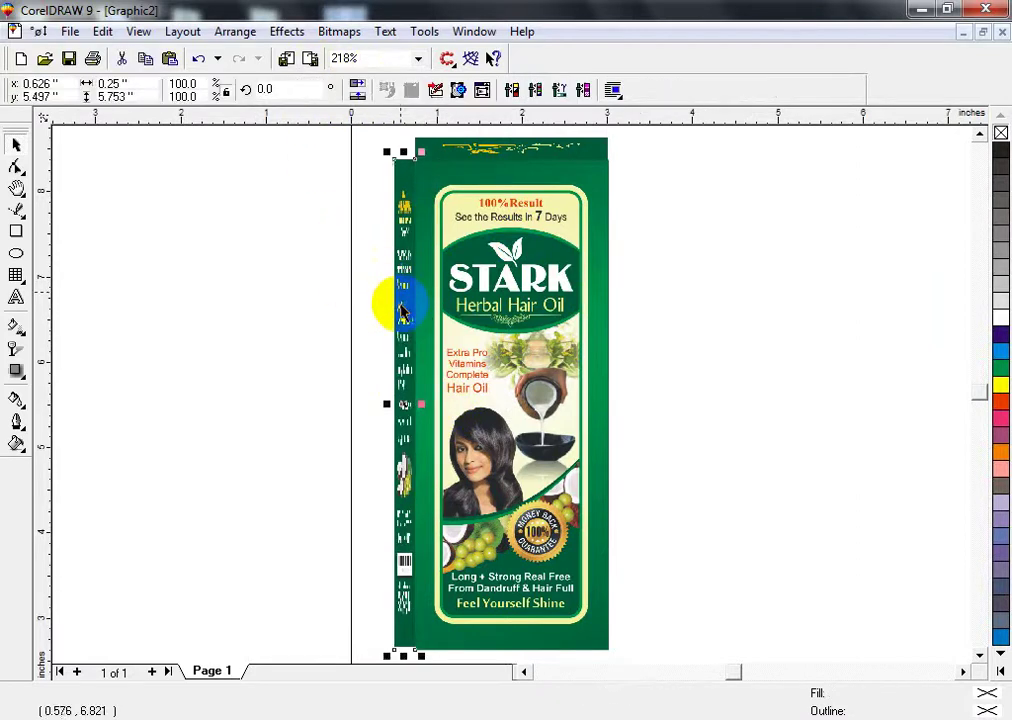
{"action": "left_click", "coordinate": [403, 420]}
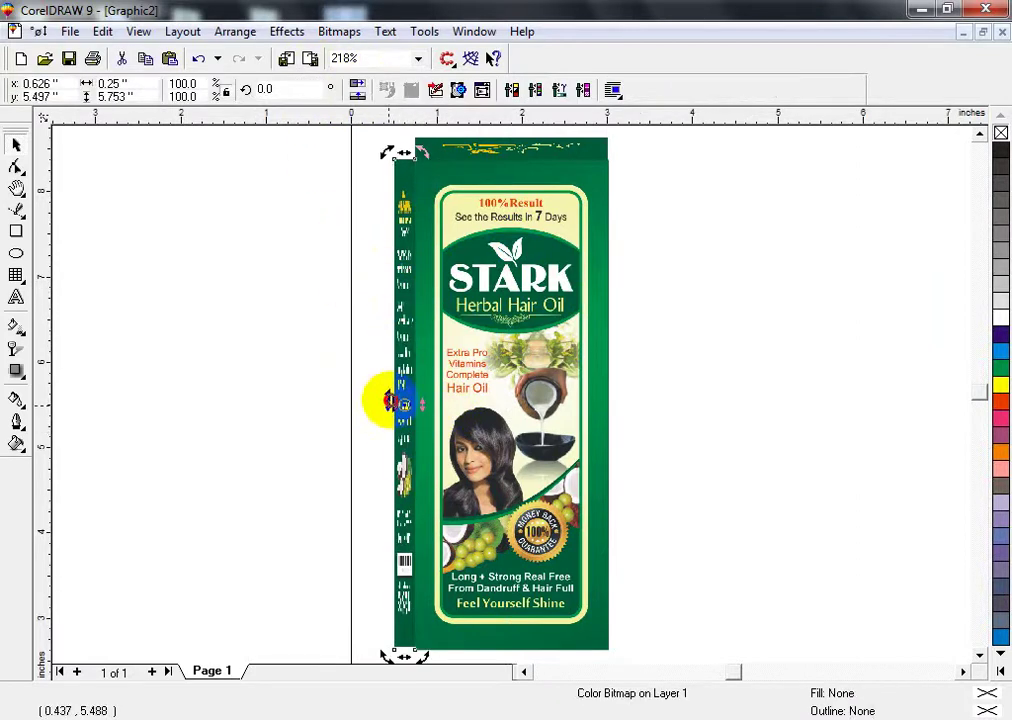
{"action": "left_click_drag", "start_coordinate": [390, 402], "coordinate": [390, 378]}
{"action": "key", "text": "F3"}
{"action": "left_click", "coordinate": [545, 230]}
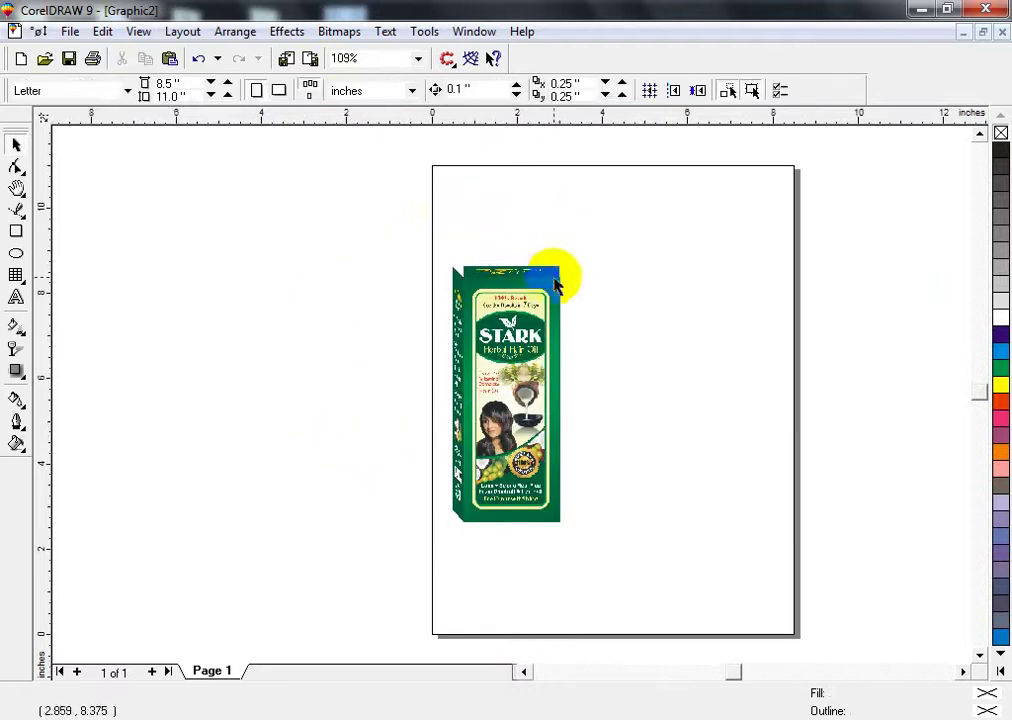
- Skew the top flap horizontally to the left so it leans toward the side panel's raised corner
{"action": "left_click", "coordinate": [542, 269]}
{"action": "key", "text": "shift+F2"}
{"action": "key", "text": "F3"}
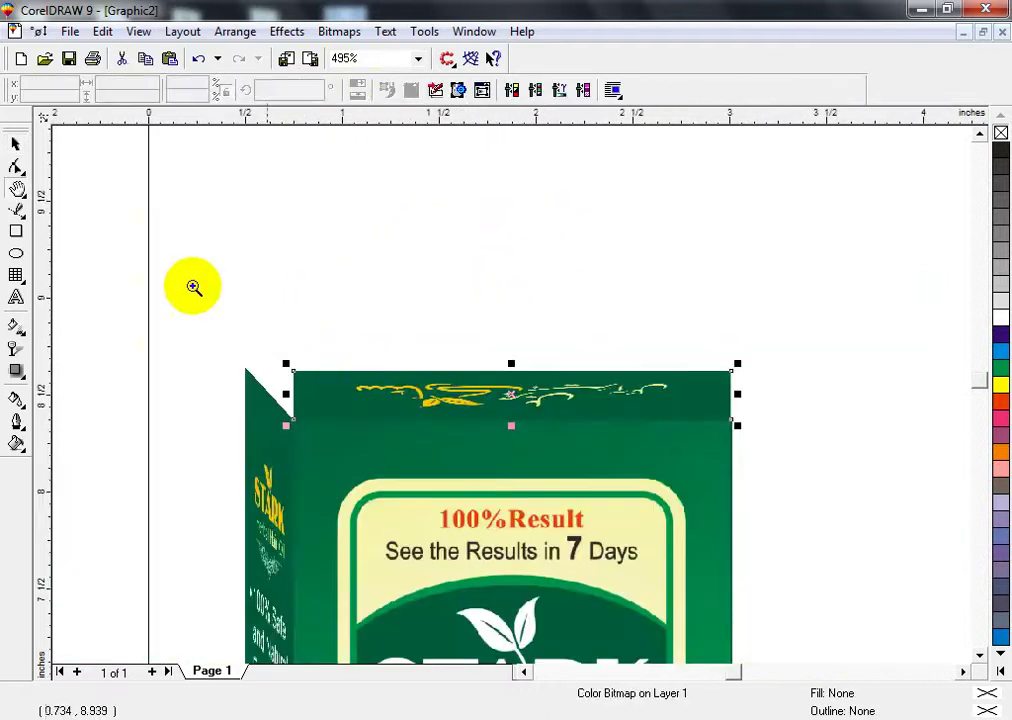
{"action": "left_click_drag", "start_coordinate": [193, 287], "coordinate": [678, 517]}
{"action": "left_click", "coordinate": [586, 371]}
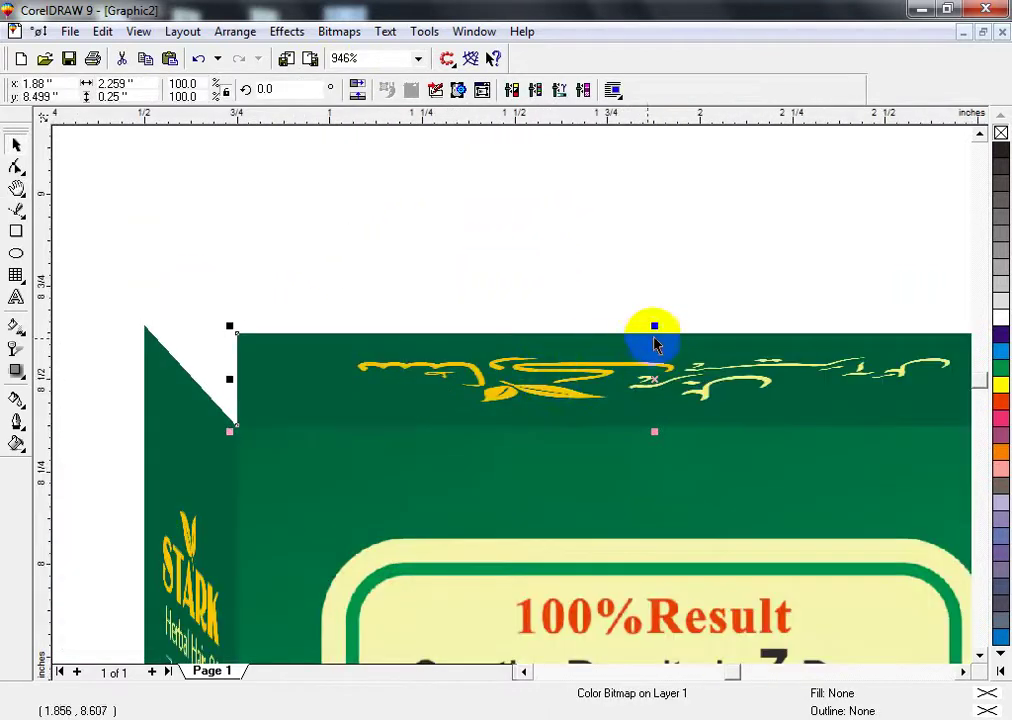
{"action": "left_click_drag", "start_coordinate": [630, 326], "coordinate": [600, 333]}
- Fine-tune the top flap to about 2.51 by 0.28 in to meet the side panel's corner, undoing the last two adjustments
{"action": "left_click", "coordinate": [542, 389]}
{"action": "left_click", "coordinate": [598, 360]}
{"action": "left_click", "coordinate": [573, 368]}
{"action": "left_click", "coordinate": [607, 336]}
{"action": "left_click", "coordinate": [578, 366]}
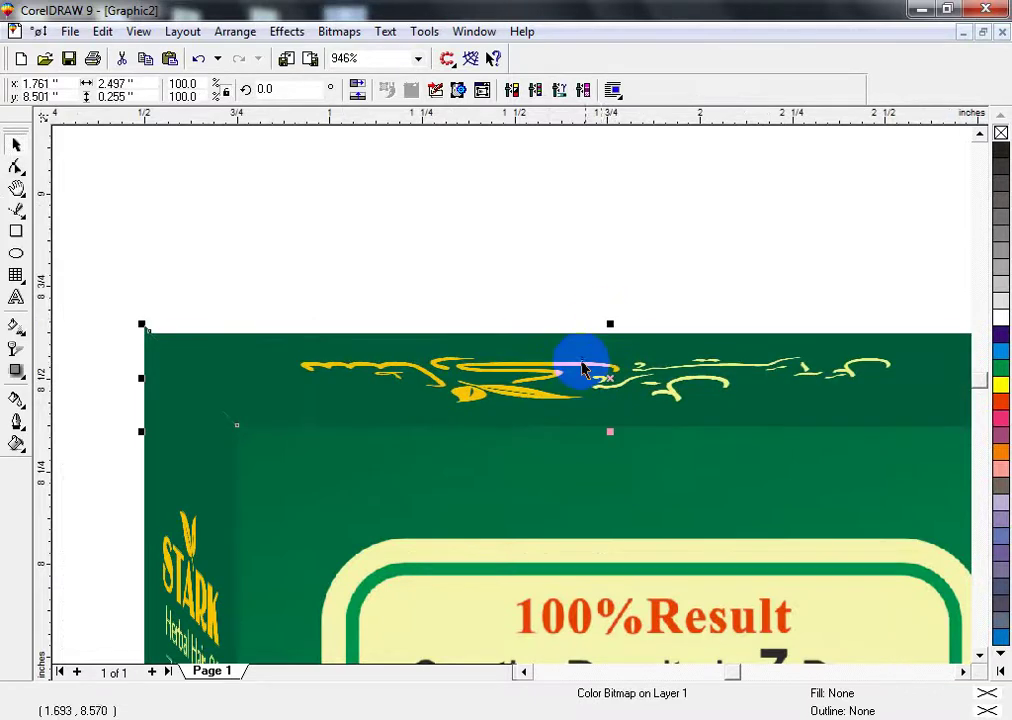
{"action": "key", "text": "ctrl+z"}
{"action": "key", "text": "ctrl+z"}
{"action": "left_click", "coordinate": [477, 293]}
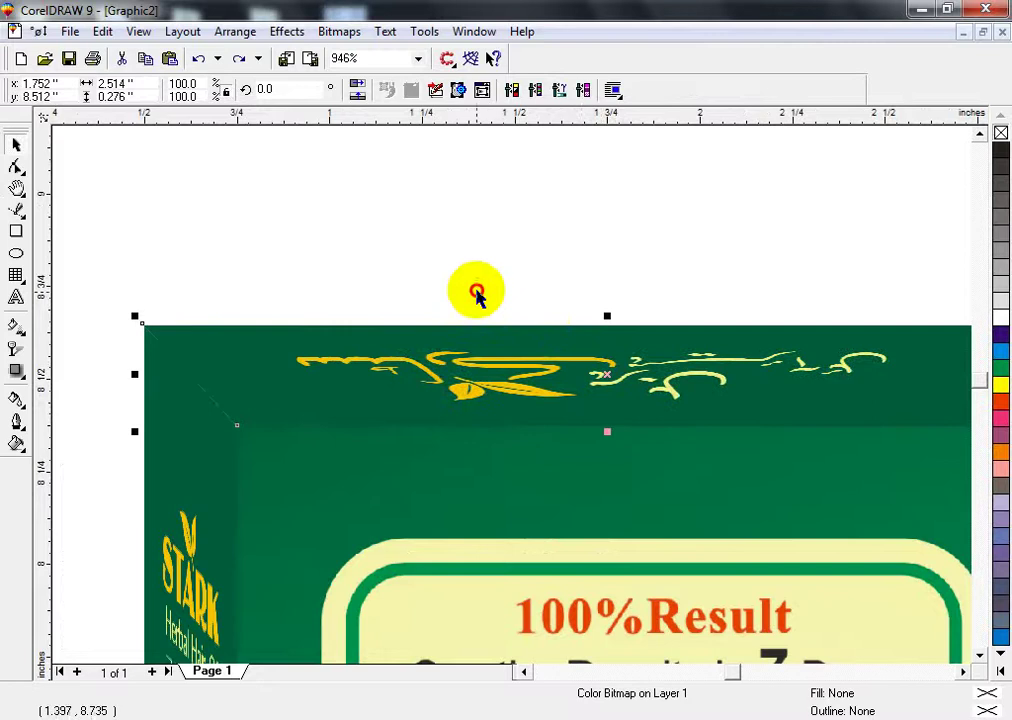
- Group the front, side and top panels into one box object
{"action": "key", "text": "F4"}
{"action": "key", "text": "F3"}
{"action": "key", "text": "F3"}
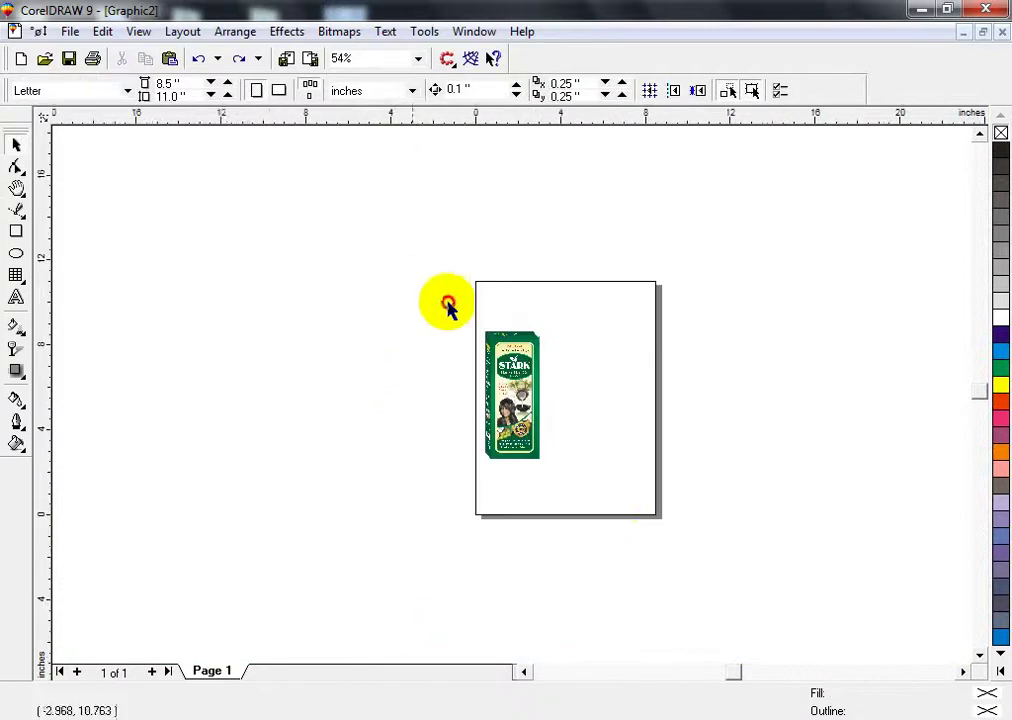
{"action": "left_click_drag", "start_coordinate": [447, 303], "coordinate": [618, 544]}
{"action": "key", "text": "ctrl+g"}
- Shorten the grouped box to about 5.55 in high from its bottom edge and move it toward the page centre
{"action": "key", "text": "F4"}
{"action": "key", "text": "F3"}
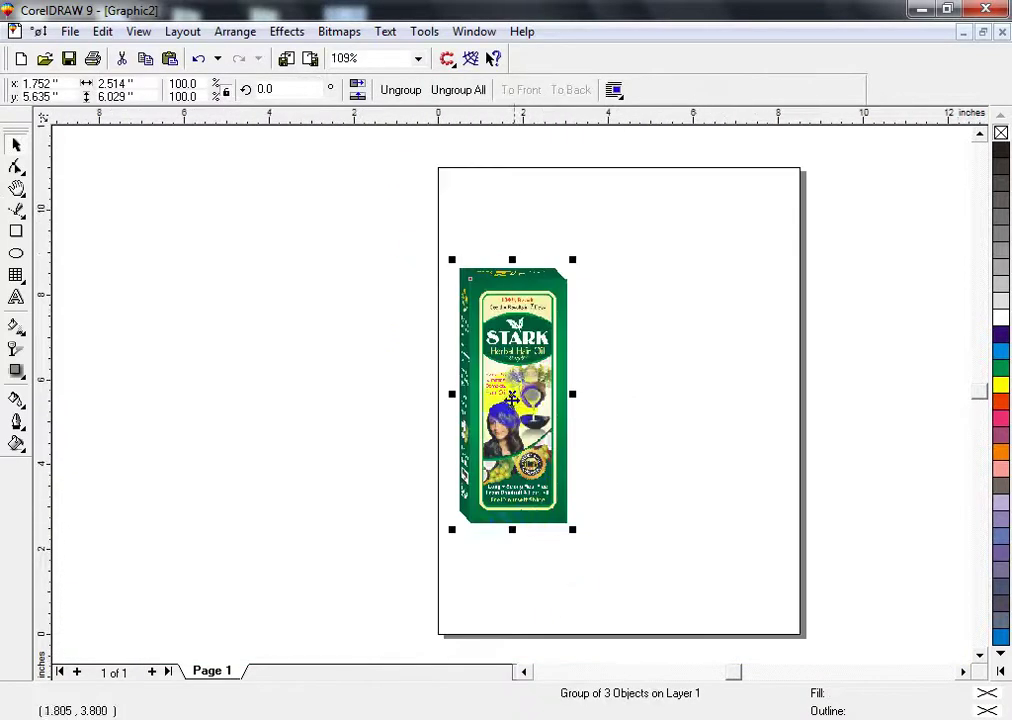
{"action": "left_click_drag", "start_coordinate": [512, 529], "coordinate": [512, 508]}
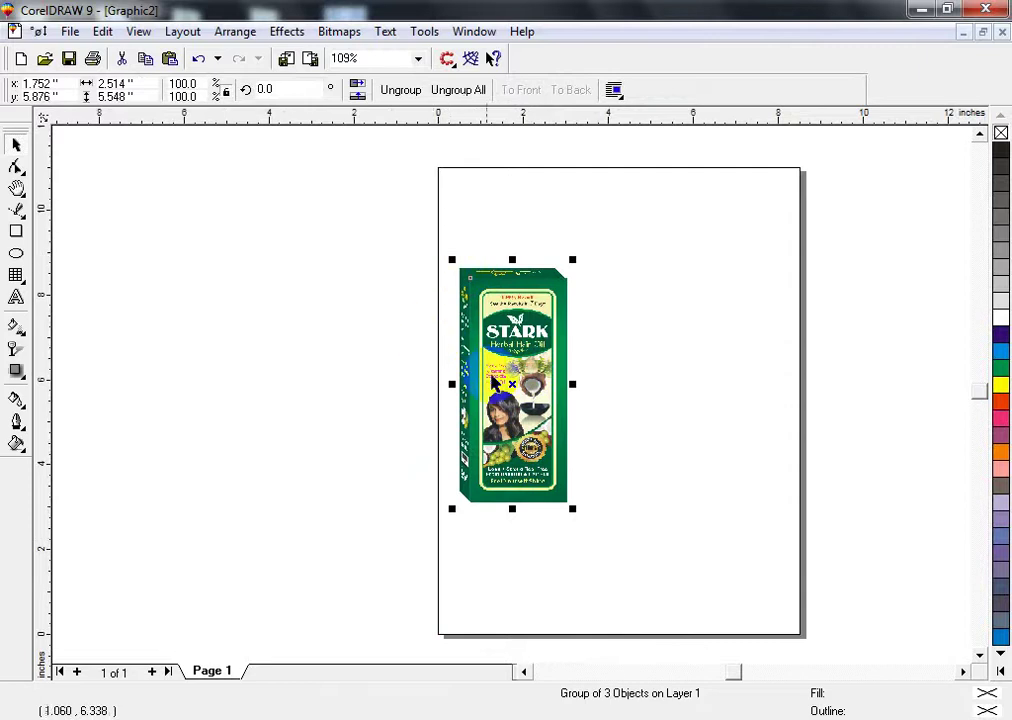
{"action": "left_click_drag", "start_coordinate": [505, 378], "coordinate": [574, 367]}
{"action": "left_click", "coordinate": [70, 272]}
- Draw a background rectangle about 5.29 by 7.89 in around the box and fill it with 30% black
{"action": "left_click", "coordinate": [16, 231]}
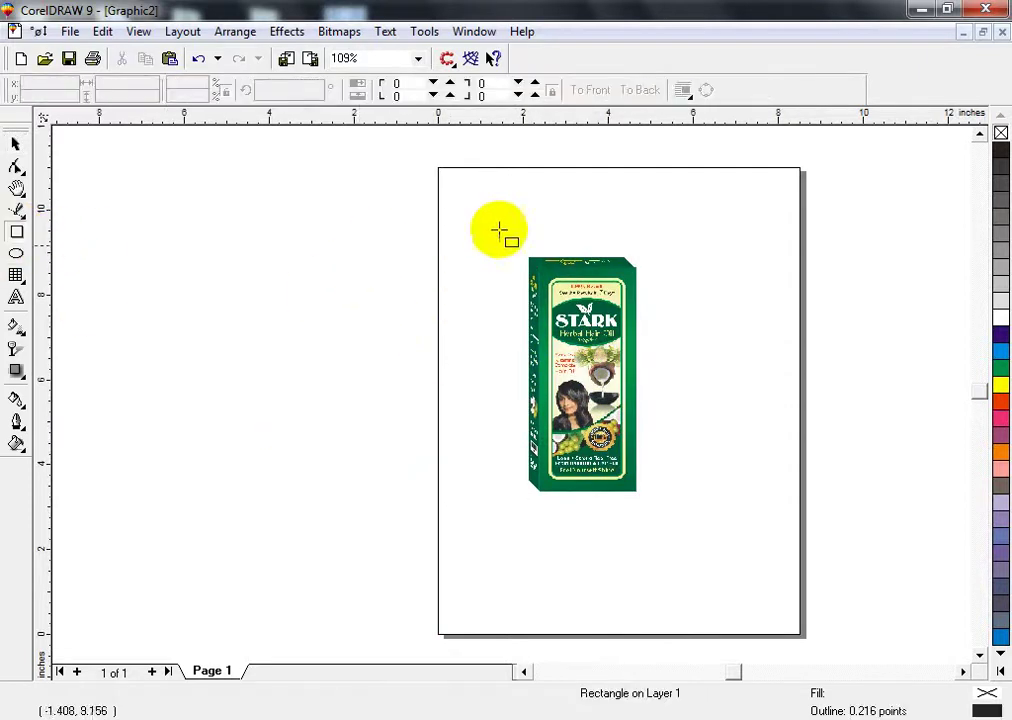
{"action": "left_click_drag", "start_coordinate": [503, 216], "coordinate": [728, 551]}
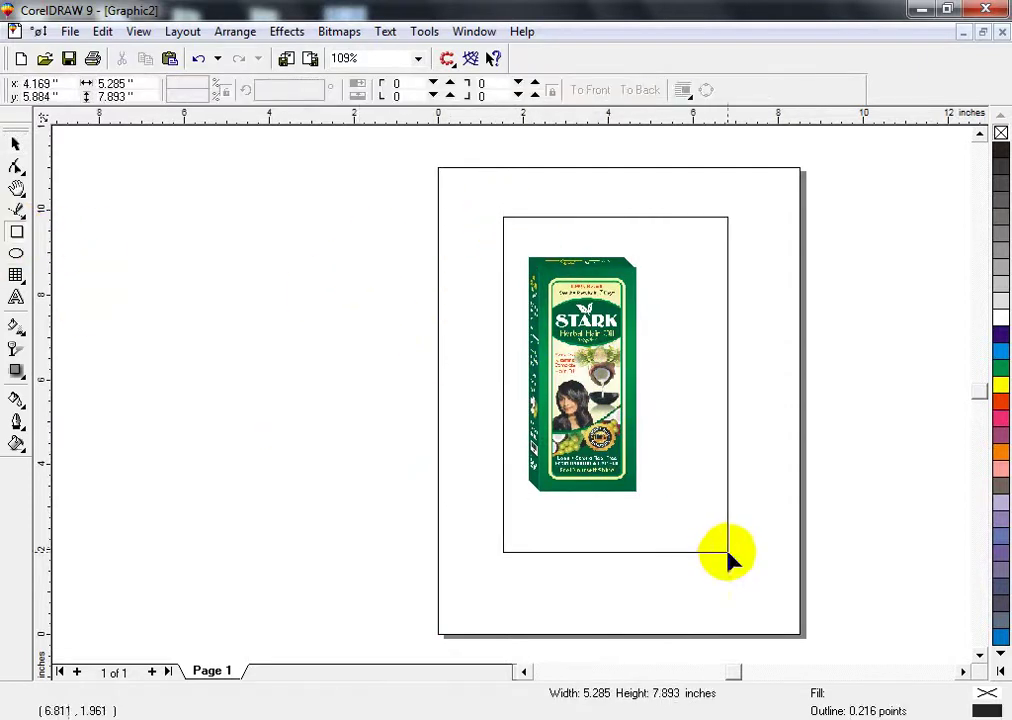
{"action": "left_click", "coordinate": [1000, 268]}
{"action": "key", "text": "shift+F2"}
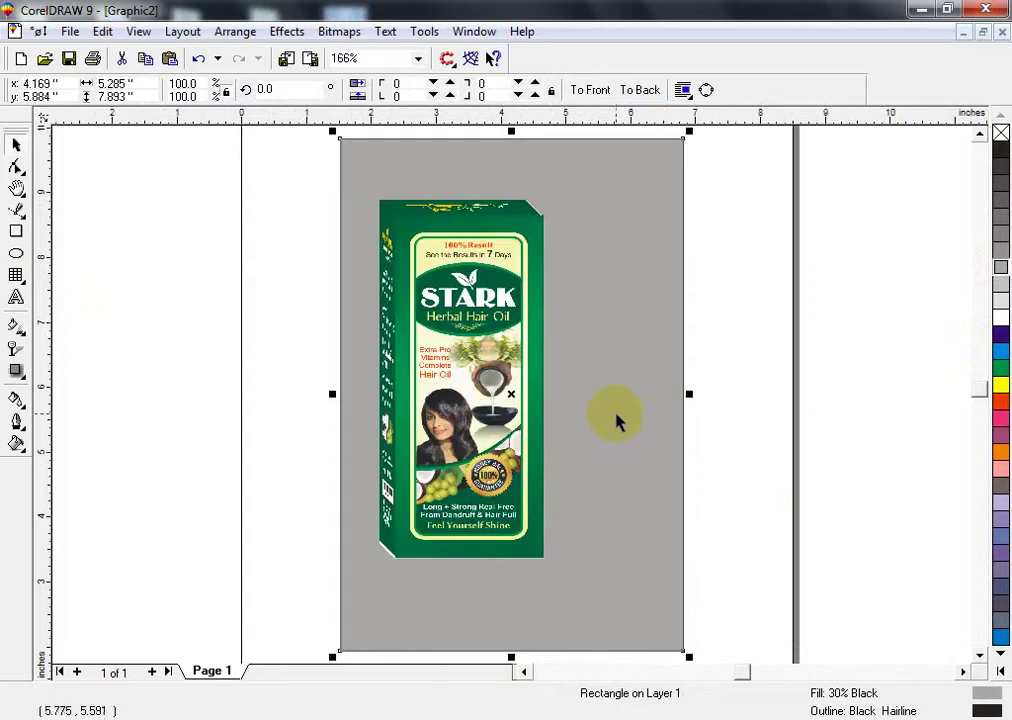
- Centre the background rectangle and the box on each other, and centre both on the page
{"action": "left_click", "coordinate": [473, 430], "text": "shift"}
{"action": "key", "text": "c"}
{"action": "key", "text": "e"}
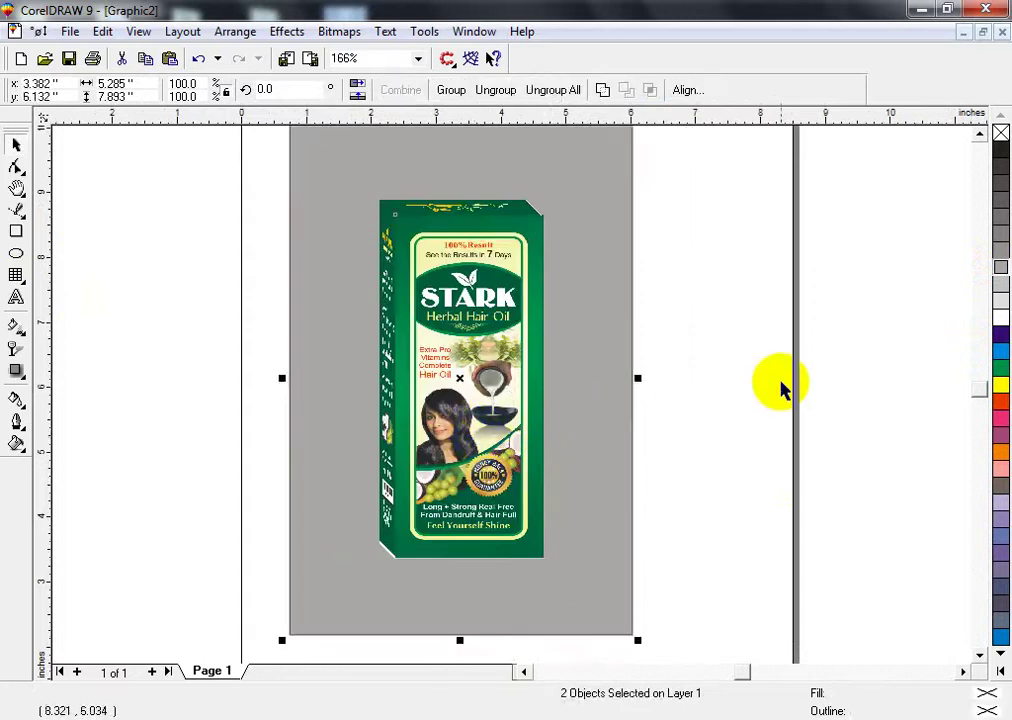
{"action": "left_click", "coordinate": [780, 385]}
{"action": "left_click", "coordinate": [583, 386]}
{"action": "key", "text": "ctrl+a"}
{"action": "key", "text": "p"}
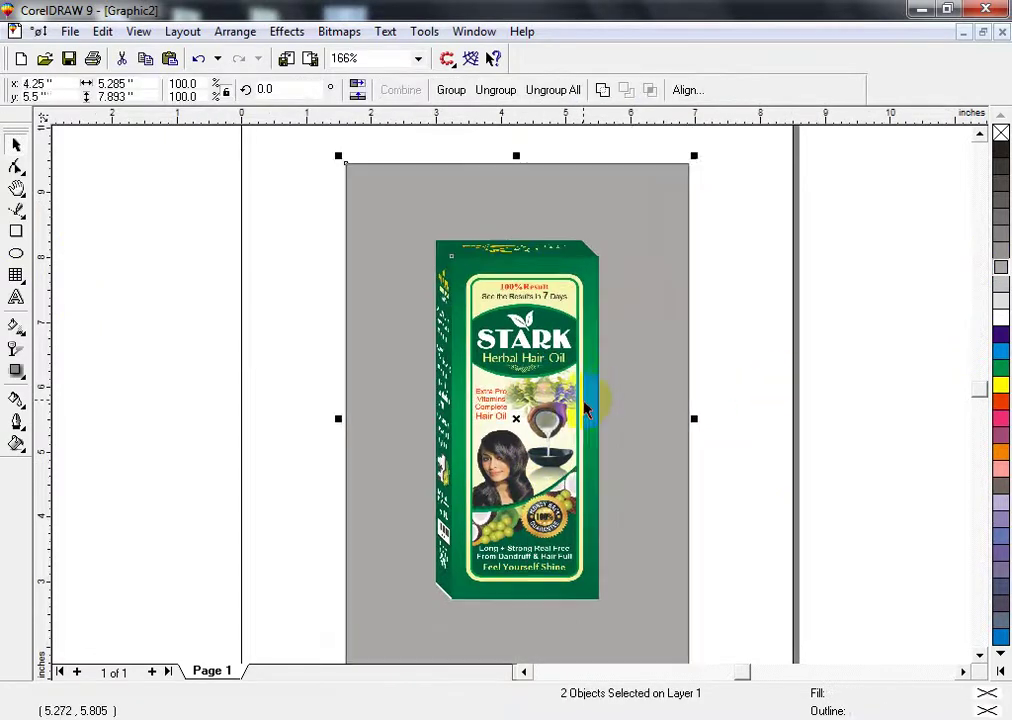
{"action": "left_click", "coordinate": [820, 349]}
- Apply a radial fountain transparency to the background rectangle, spreading it from the box's centre to well beyond the page corner
{"action": "left_click", "coordinate": [655, 300]}
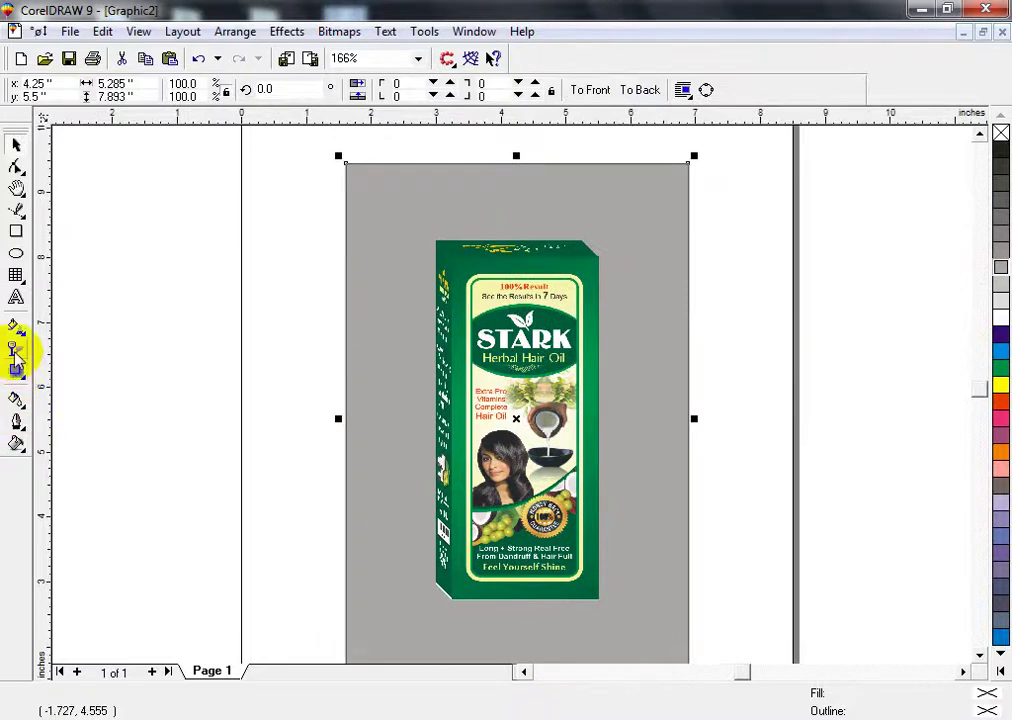
{"action": "left_click", "coordinate": [15, 350]}
{"action": "left_click_drag", "start_coordinate": [427, 335], "coordinate": [460, 374]}
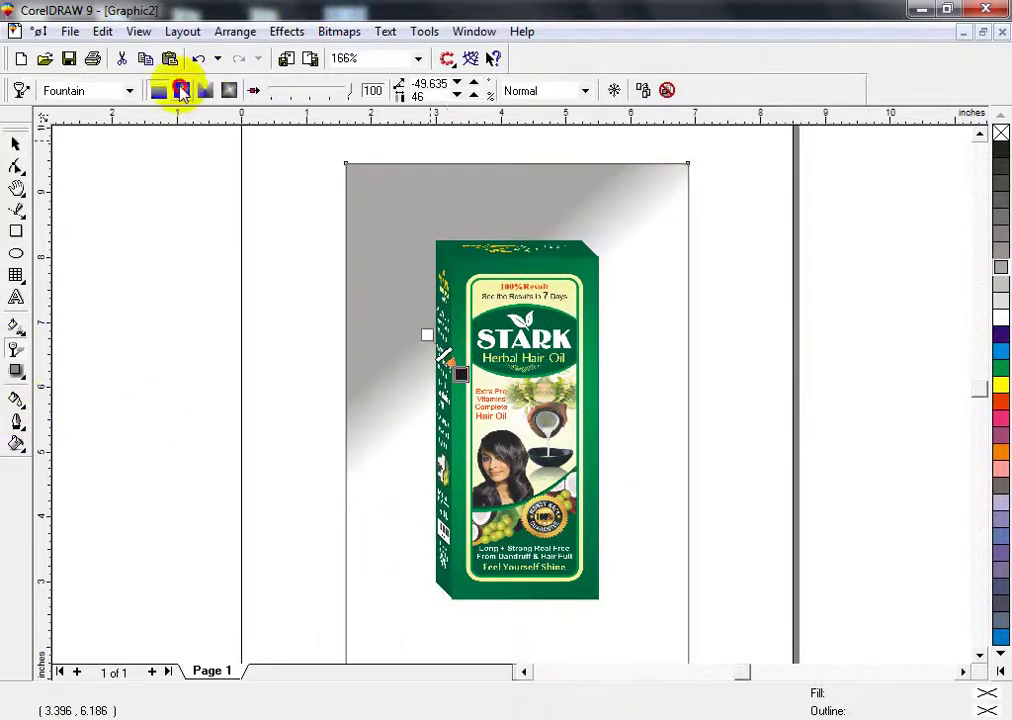
{"action": "left_click", "coordinate": [181, 90]}
{"action": "left_click_drag", "start_coordinate": [524, 431], "coordinate": [727, 717]}
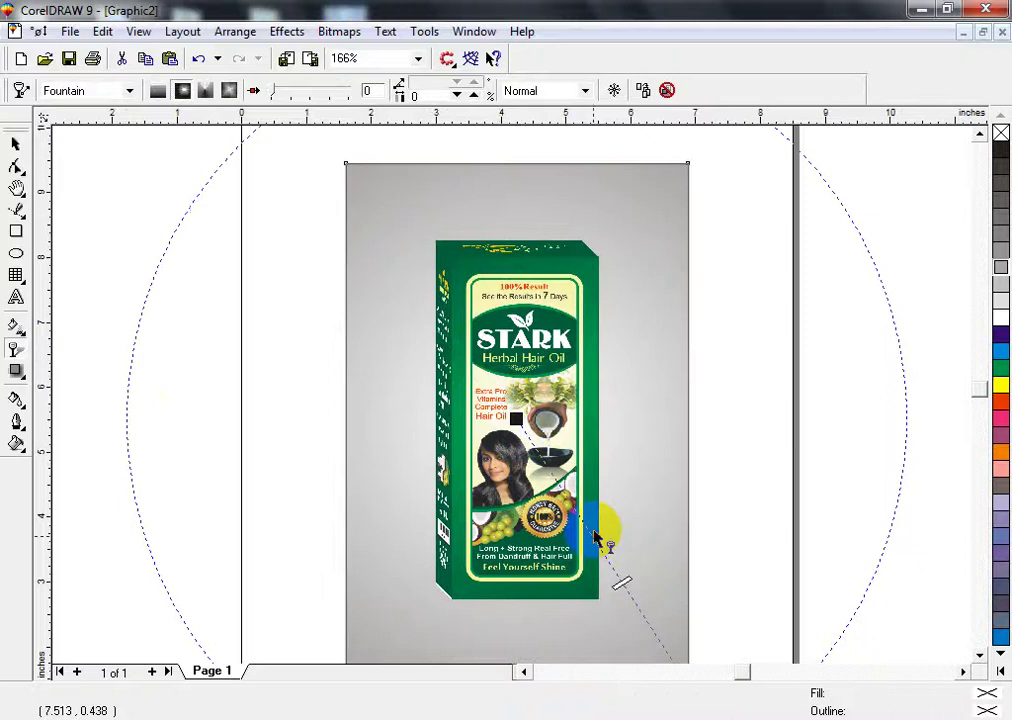
{"action": "key", "text": "F3"}
{"action": "left_click_drag", "start_coordinate": [620, 571], "coordinate": [682, 626]}
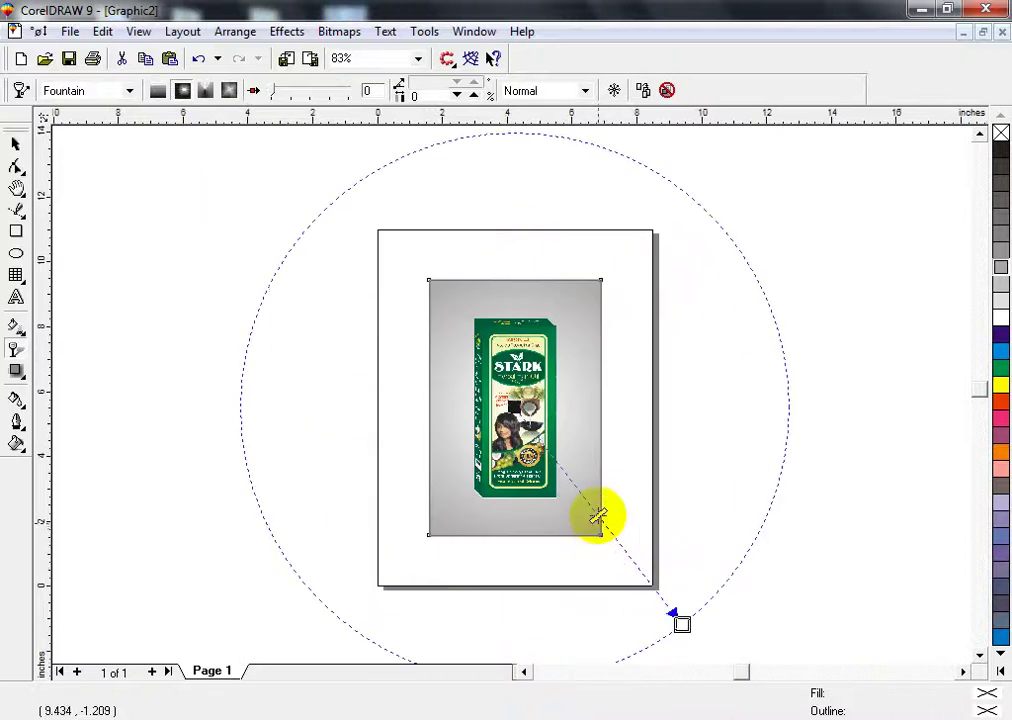
- Shift the radial transparency's midpoint outward close to its outer end, undoing the first attempt, and deselect the rectangle
{"action": "left_click_drag", "start_coordinate": [597, 507], "coordinate": [636, 556]}
{"action": "key", "text": "ctrl+z"}
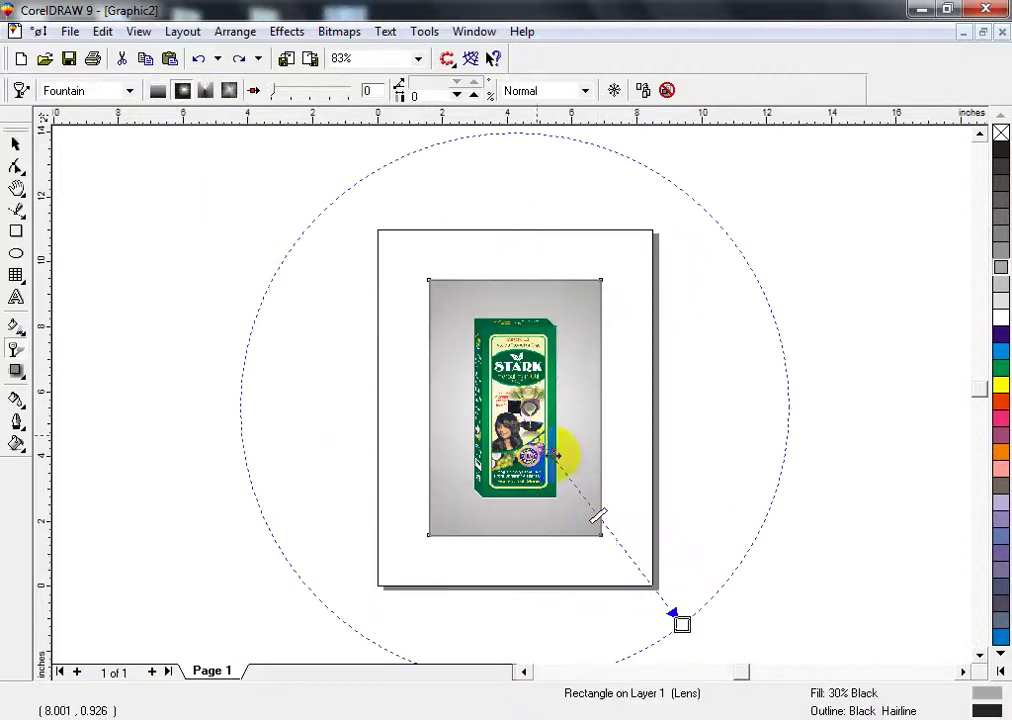
{"action": "left_click_drag", "start_coordinate": [601, 520], "coordinate": [645, 578]}
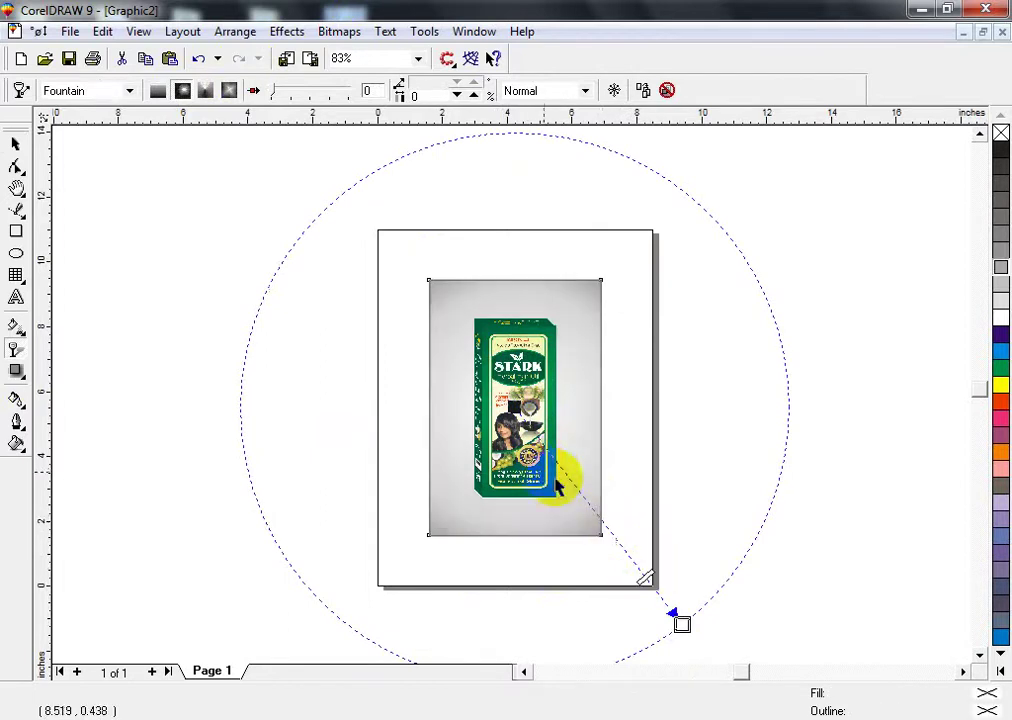
{"action": "key", "text": "space"}
{"action": "key", "text": "Escape"}
- Draw an ellipse about 4.77 by 3.42 in across the lower half of the box and fill it with green
{"action": "left_click", "coordinate": [526, 432]}
{"action": "key", "text": "shift+F4"}
{"action": "key", "text": "F2"}
{"action": "left_click_drag", "start_coordinate": [363, 230], "coordinate": [773, 634]}
{"action": "left_click", "coordinate": [423, 264]}
{"action": "left_click", "coordinate": [386, 204]}
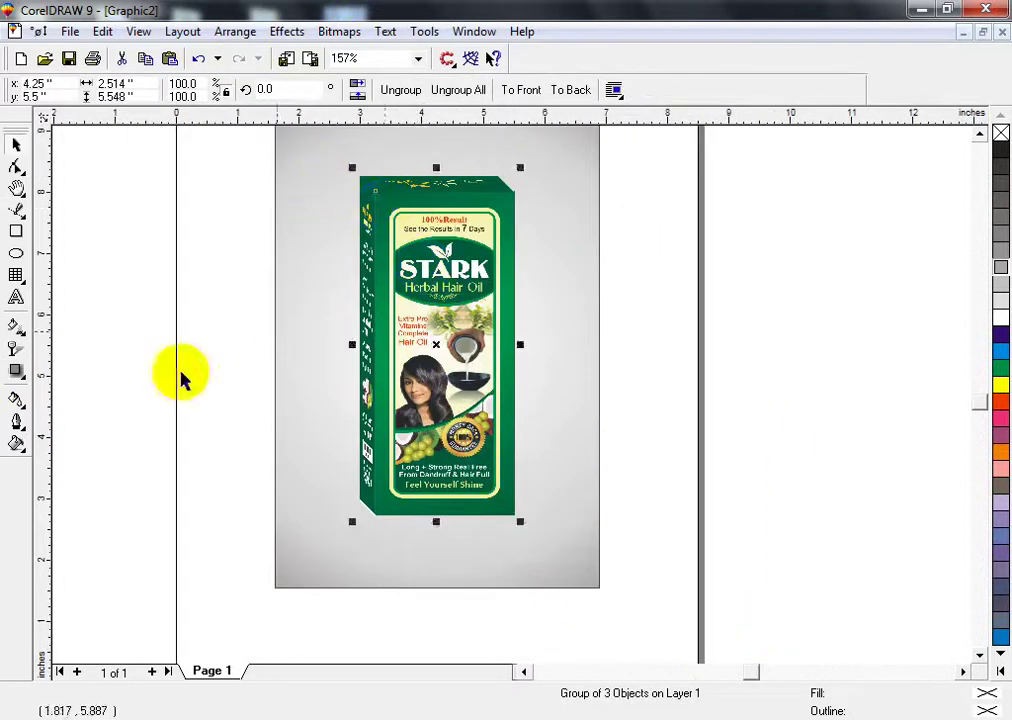
{"action": "left_click", "coordinate": [168, 290]}
{"action": "left_click", "coordinate": [16, 254]}
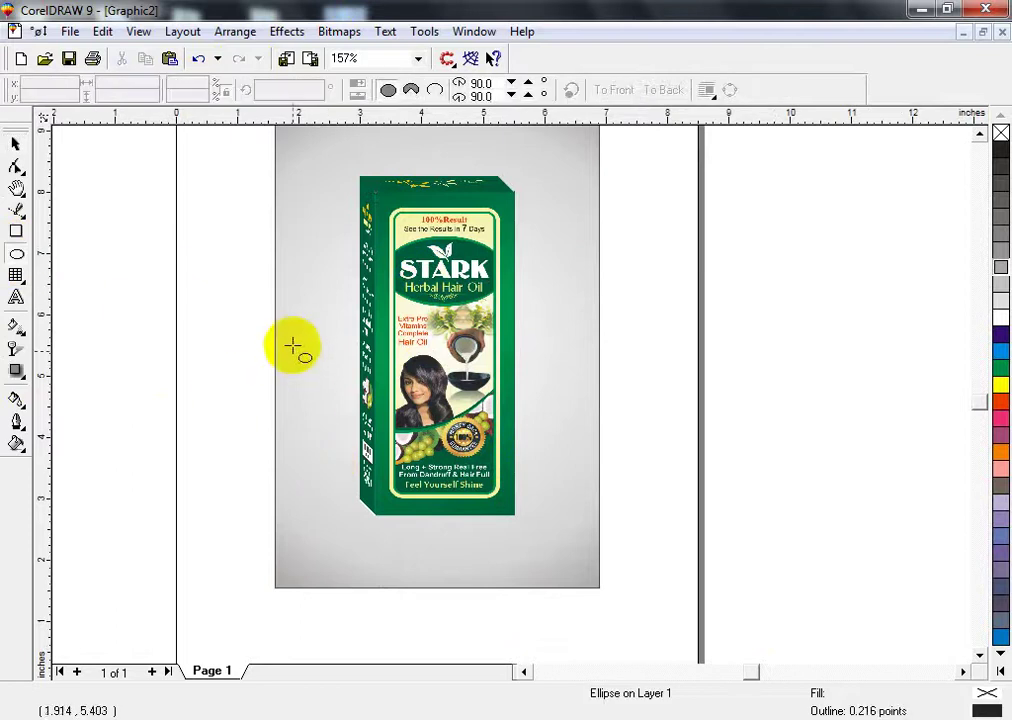
{"action": "mouse_move", "coordinate": [294, 347]}
{"action": "left_mouse_down"}
{"action": "mouse_move", "coordinate": [524, 551]}
{"action": "mouse_move", "coordinate": [592, 560]}
{"action": "left_mouse_up"}
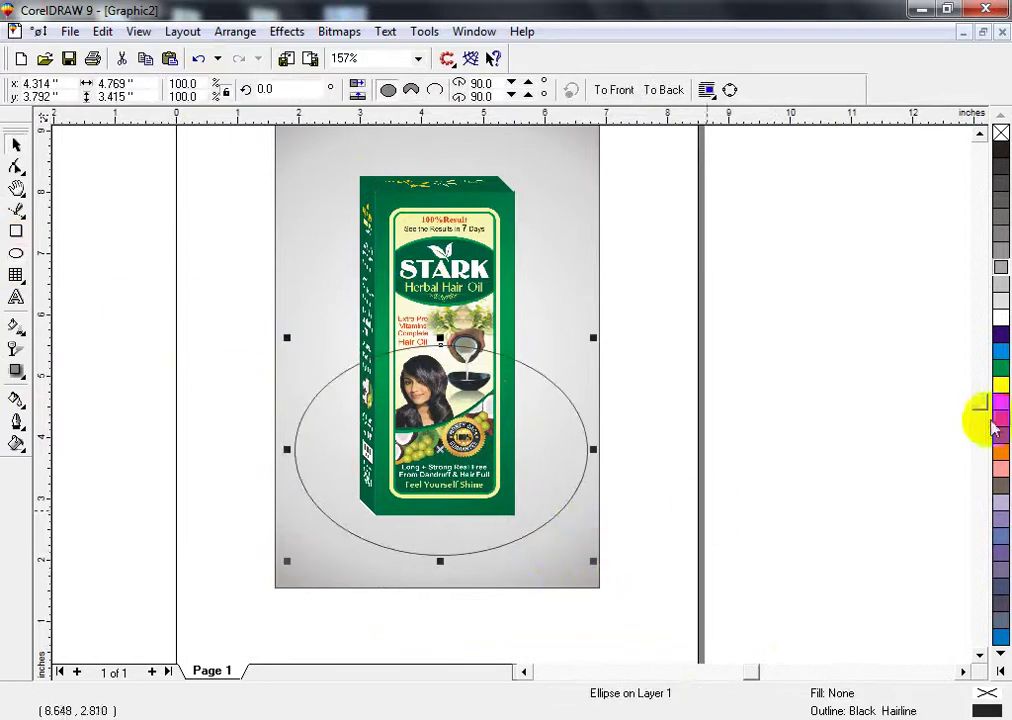
{"action": "left_click", "coordinate": [1001, 366]}
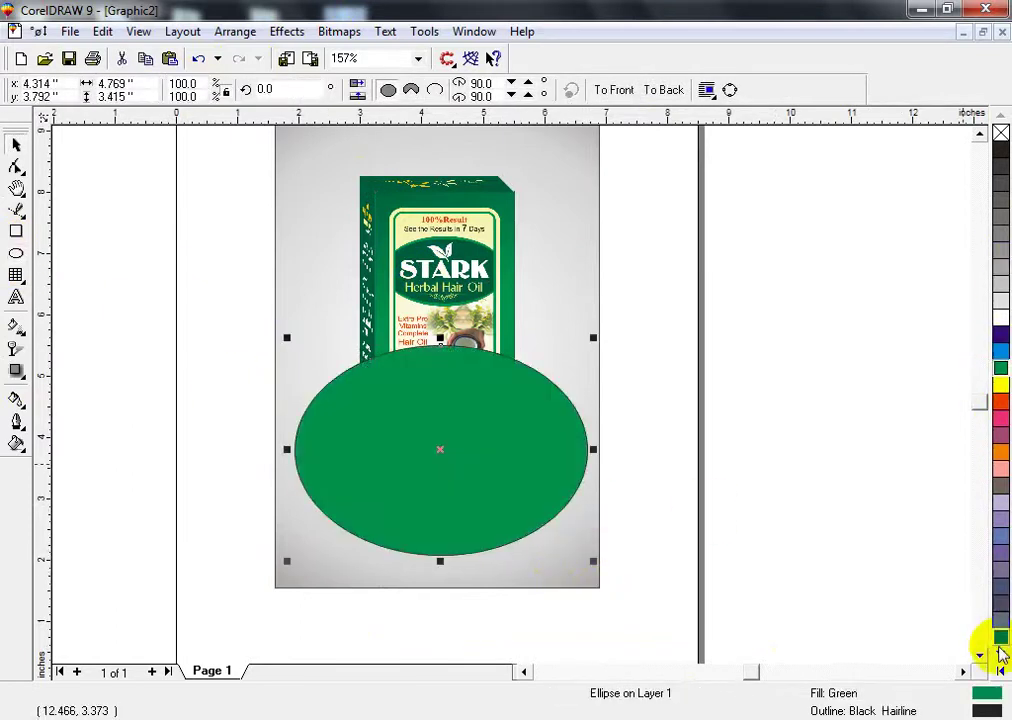
- Fill the ellipse with Moon Green and remove its outline
{"action": "left_click", "coordinate": [1000, 675]}
{"action": "left_click", "coordinate": [978, 388]}
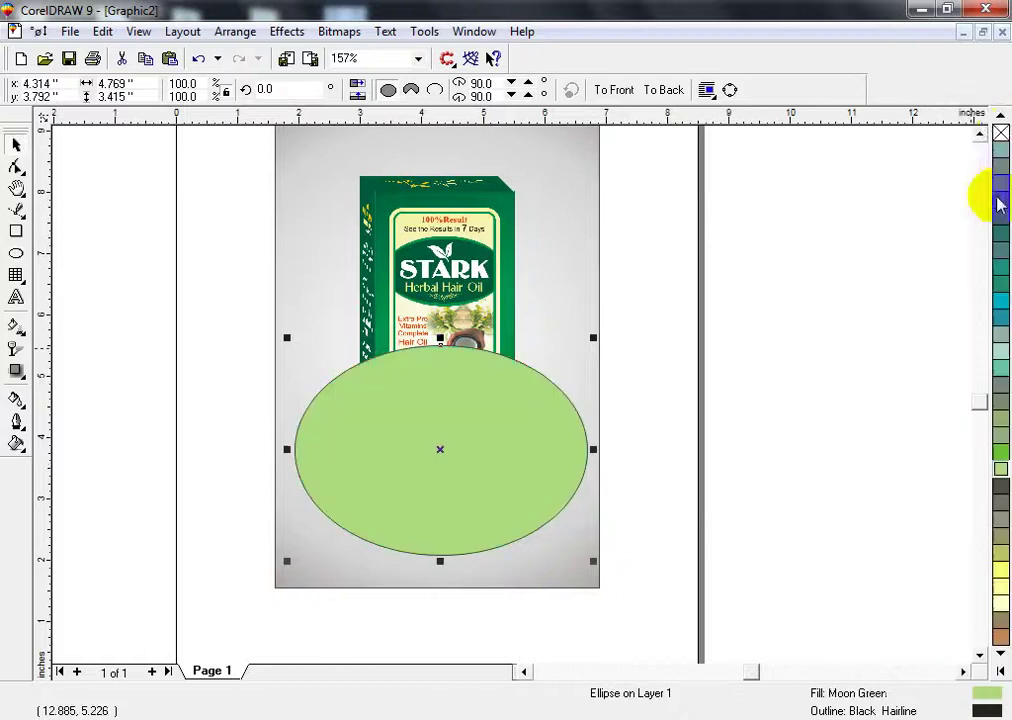
{"action": "right_click", "coordinate": [1002, 136]}
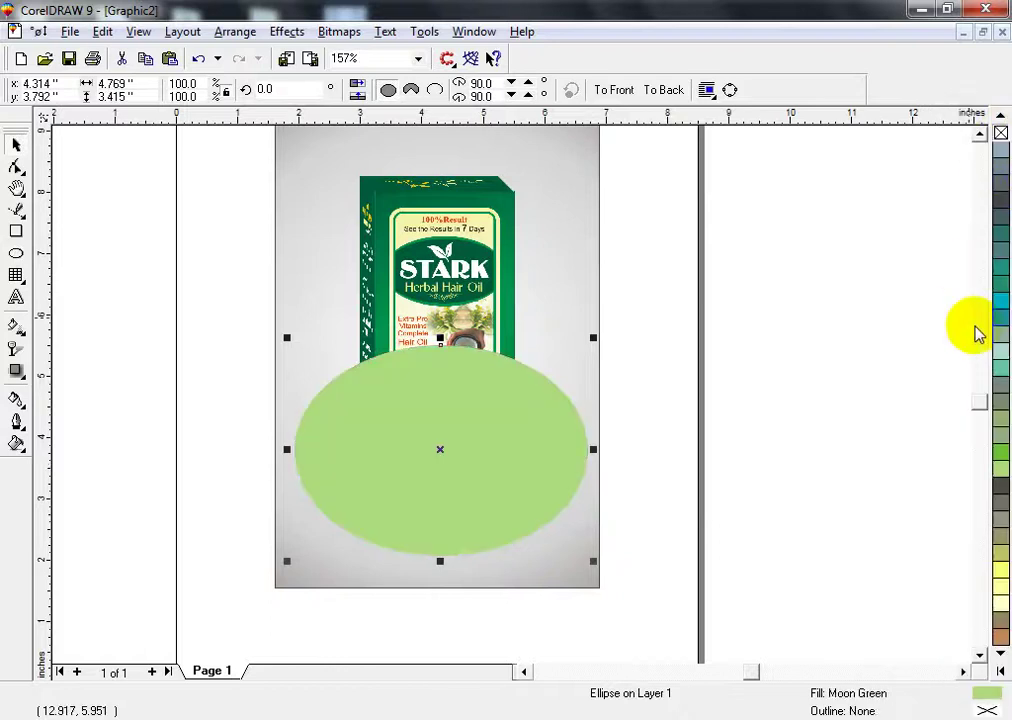
- Convert the green ellipse to a bitmap and soften its edges with an elliptical Vignette, offset 80 and fade 20
{"action": "key", "text": "alt+b"}
{"action": "key", "text": "c"}
{"action": "key", "text": "Return"}
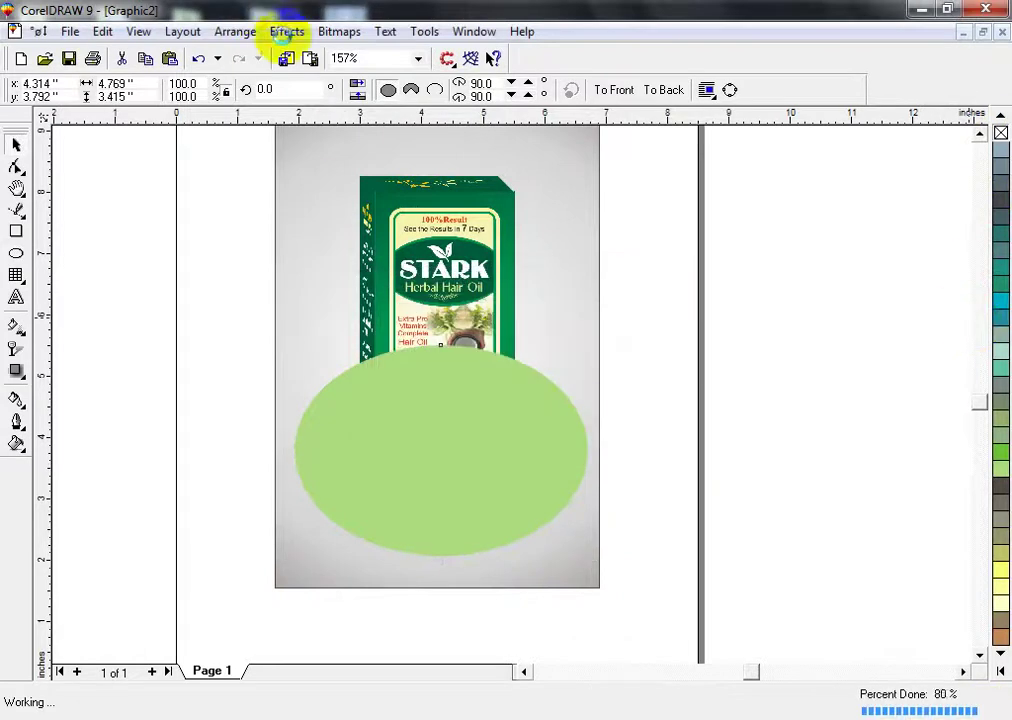
{"action": "left_click", "coordinate": [287, 31]}
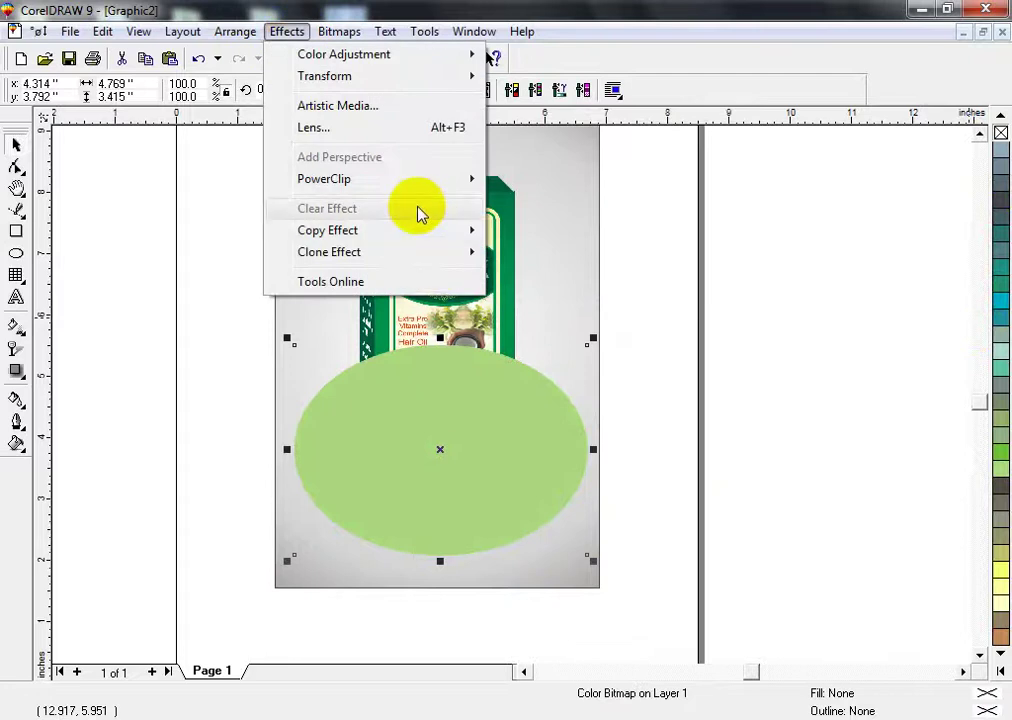
{"action": "mouse_move", "coordinate": [350, 38]}
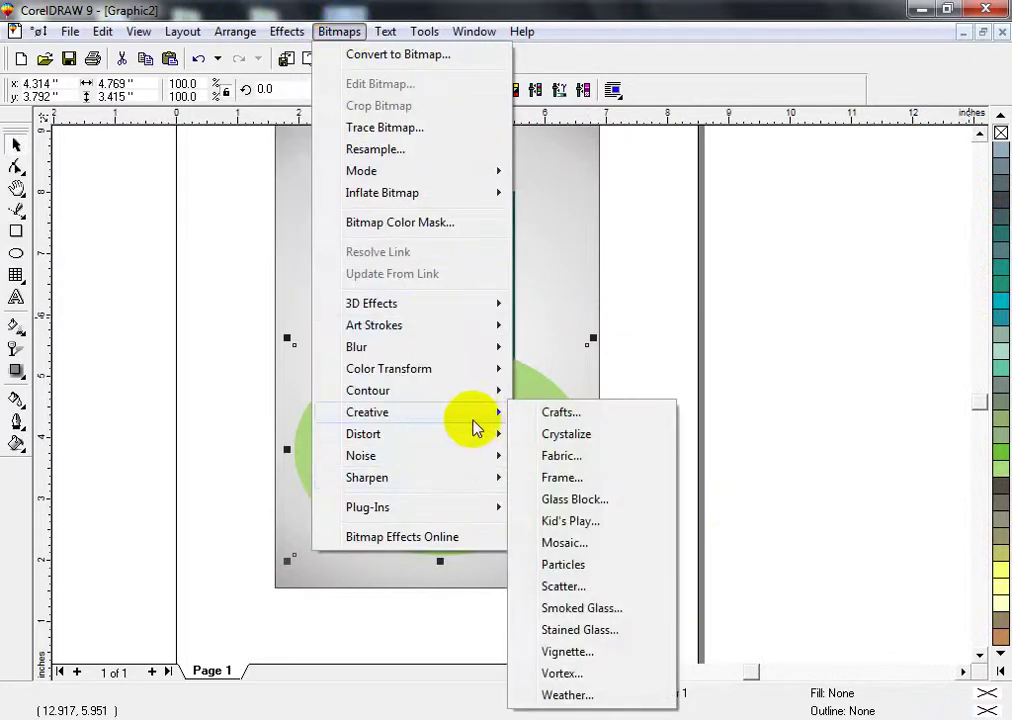
{"action": "mouse_move", "coordinate": [444, 481]}
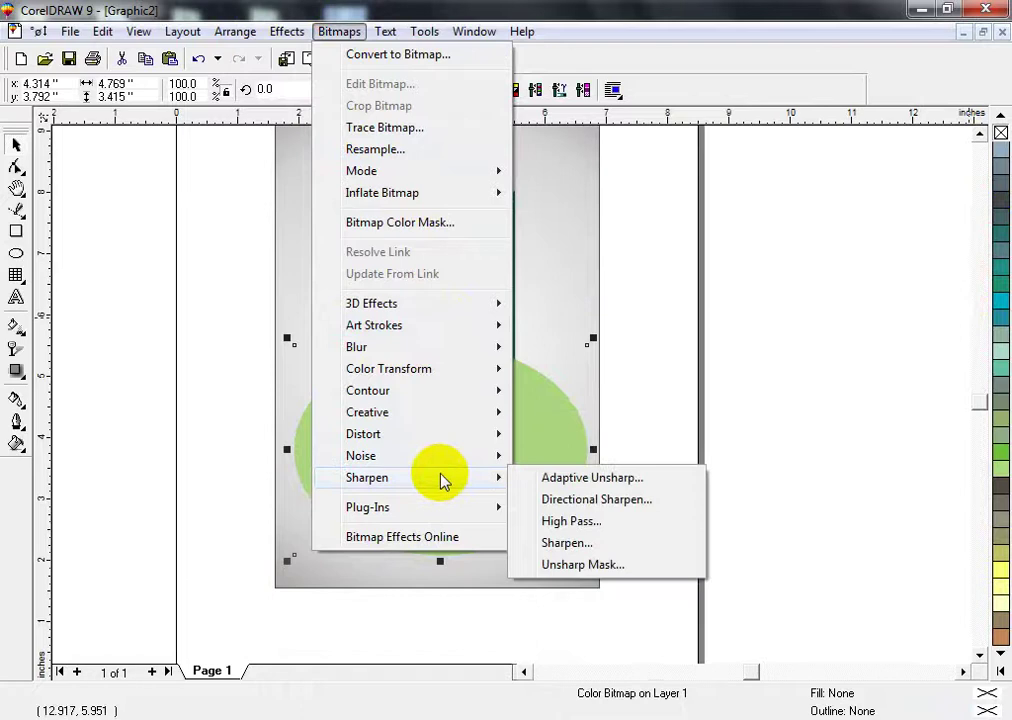
{"action": "mouse_move", "coordinate": [455, 386]}
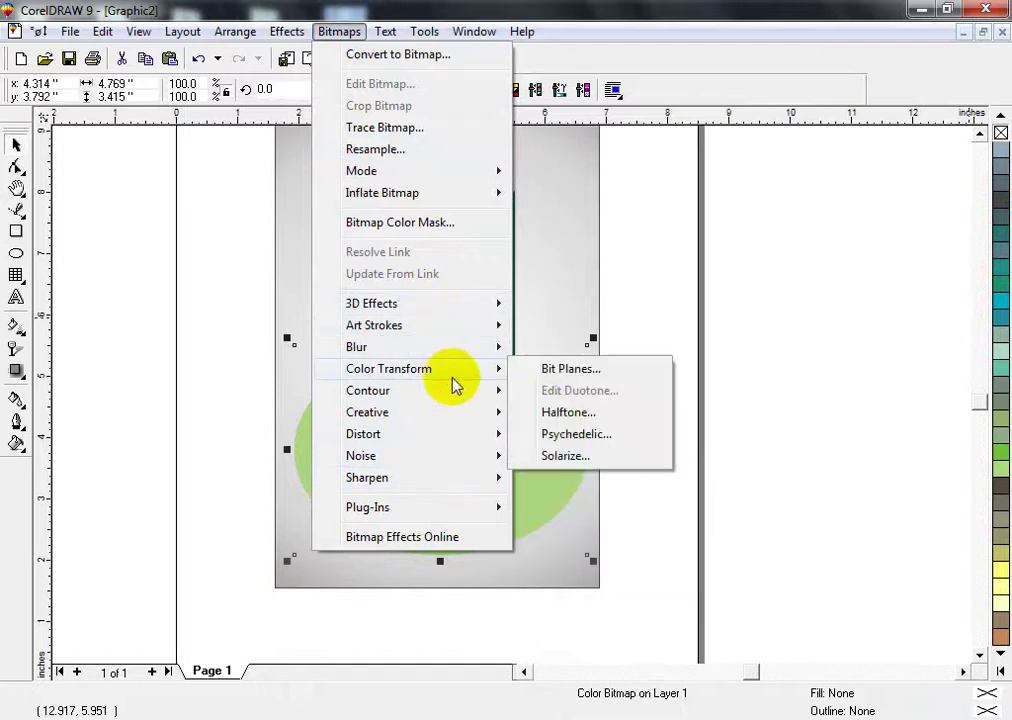
{"action": "mouse_move", "coordinate": [466, 421]}
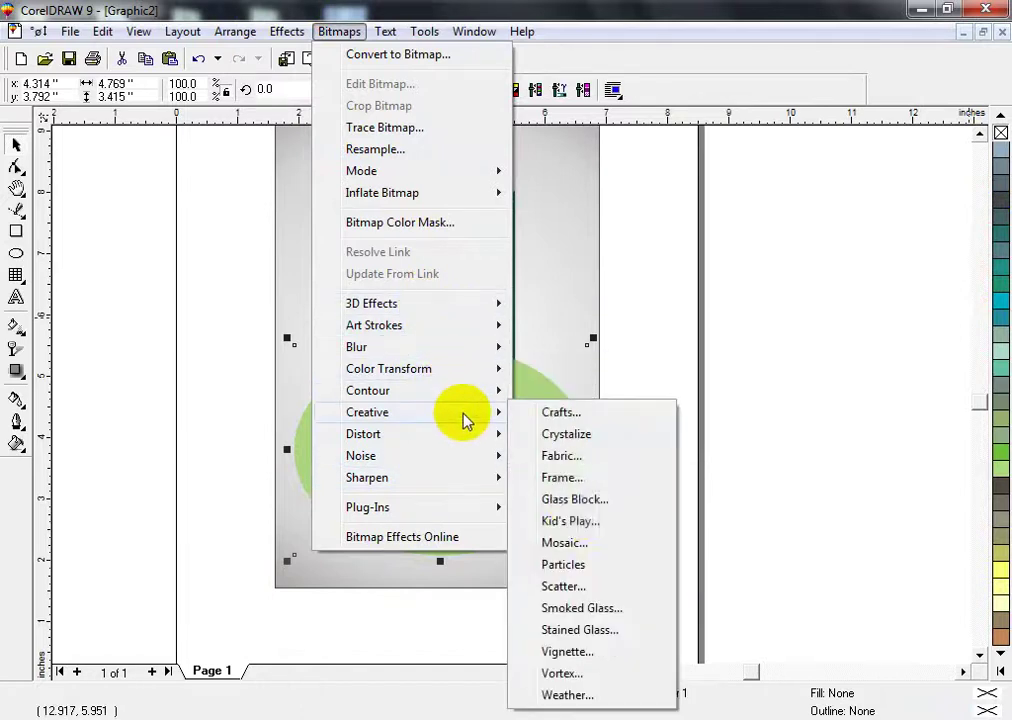
{"action": "left_click", "coordinate": [563, 652]}
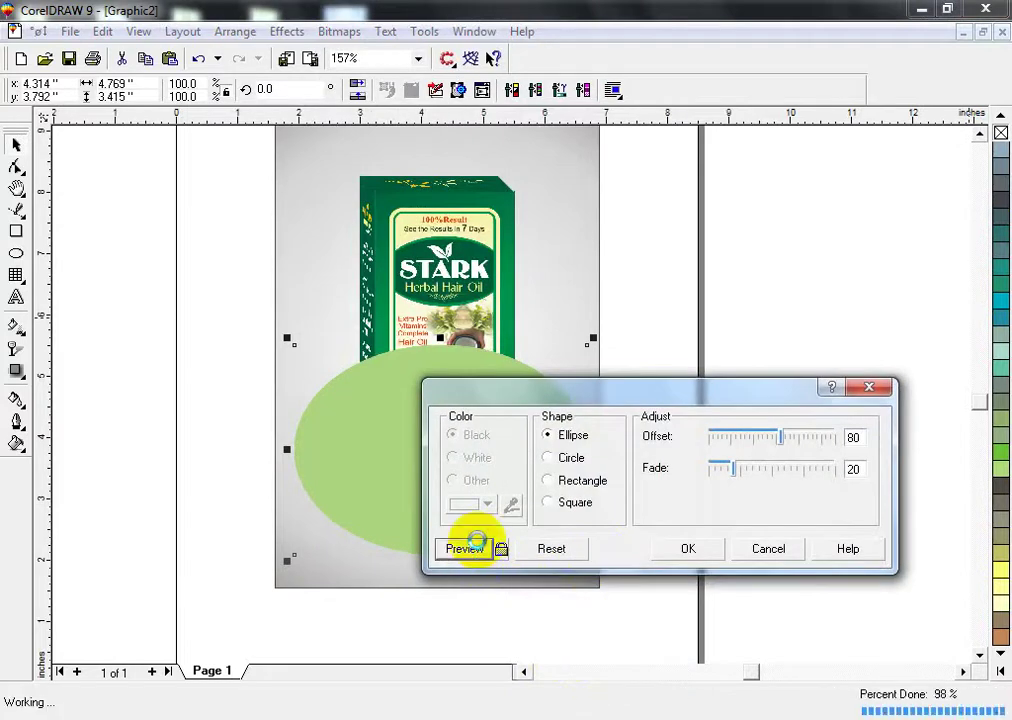
{"action": "left_click", "coordinate": [687, 548]}
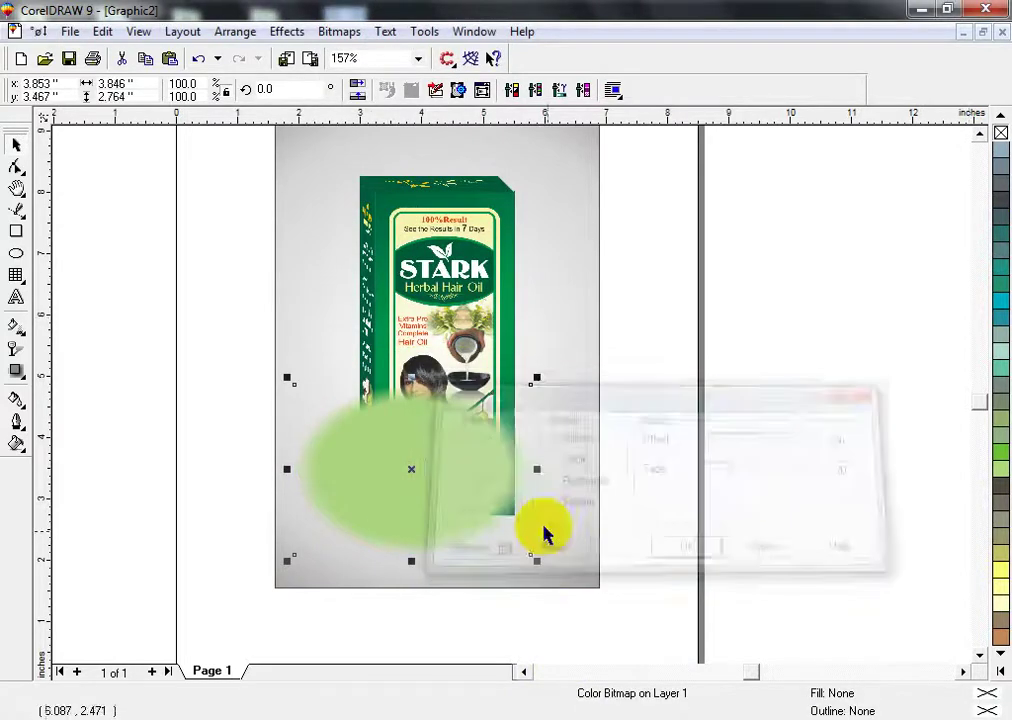
- Centre the blurred green ellipse horizontally on the background rectangle and bring the box in front of it
{"action": "left_click_drag", "start_coordinate": [503, 456], "coordinate": [542, 463]}
{"action": "left_click", "coordinate": [568, 348], "text": "shift"}
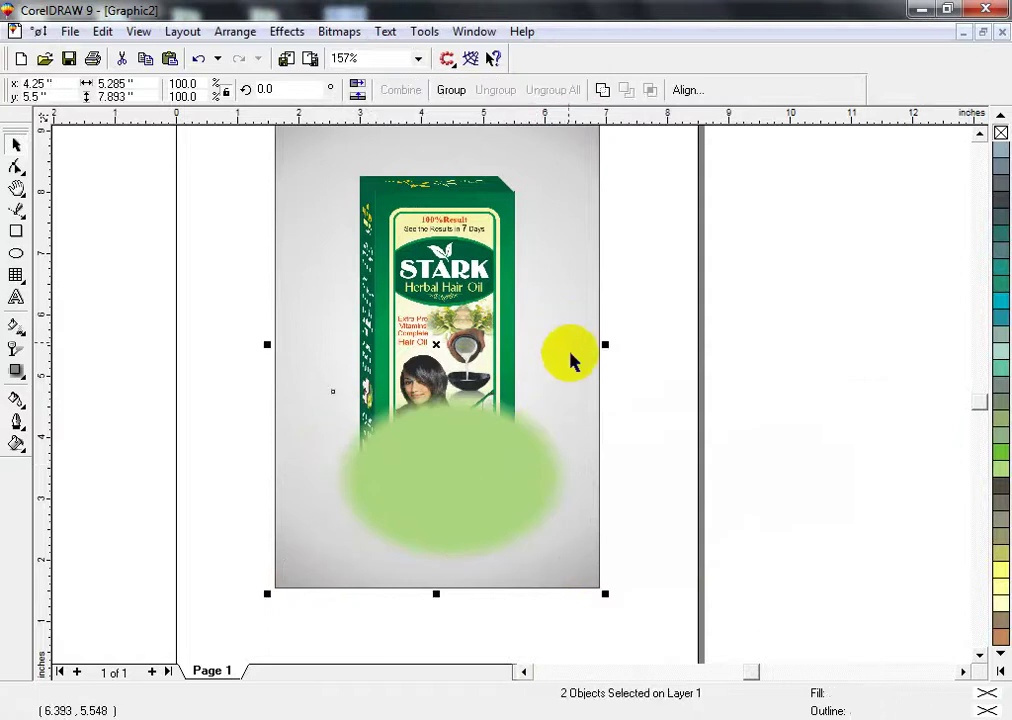
{"action": "left_click", "coordinate": [641, 382]}
{"action": "left_click", "coordinate": [402, 264]}
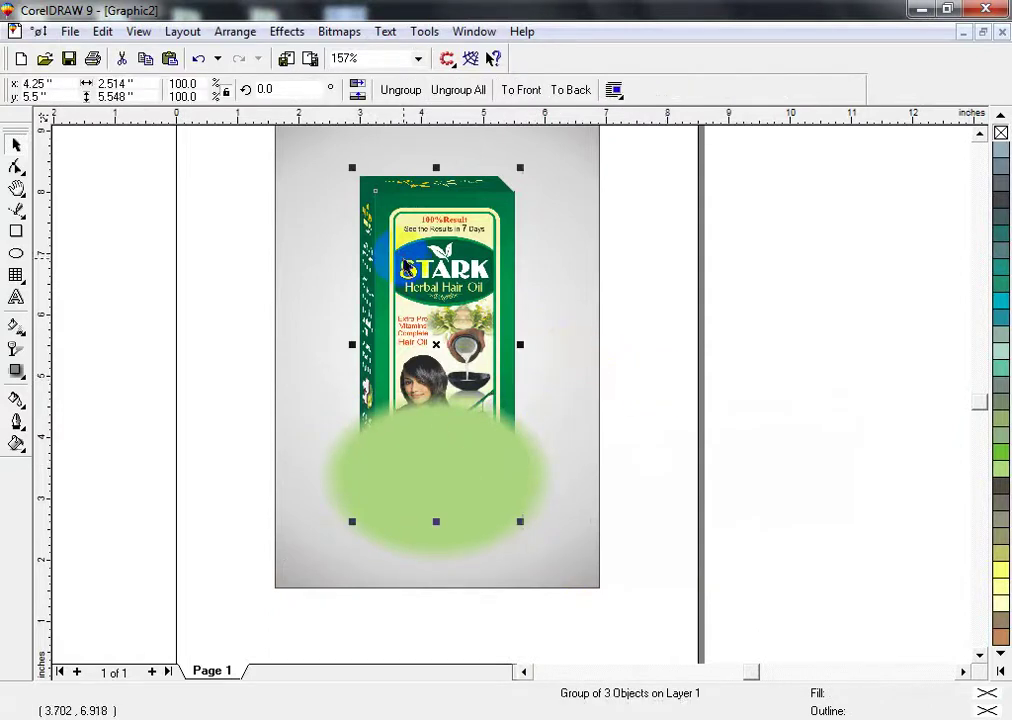
{"action": "key", "text": "shift+Page_Up"}
{"action": "left_click", "coordinate": [673, 377]}
- Enlarge and flatten the blurred ellipse to about 6.70 by 2.98 in, spreading it beneath the lower part of the box
{"action": "left_click", "coordinate": [541, 510]}
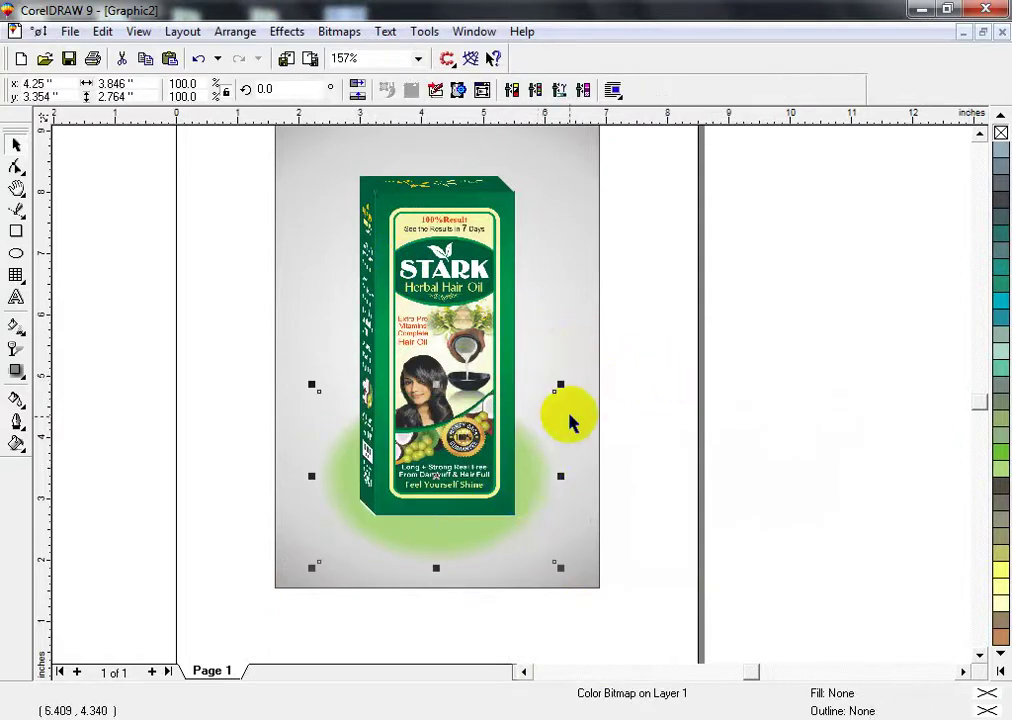
{"action": "left_click_drag", "start_coordinate": [560, 386], "coordinate": [648, 321]}
{"action": "left_click_drag", "start_coordinate": [601, 461], "coordinate": [601, 481]}
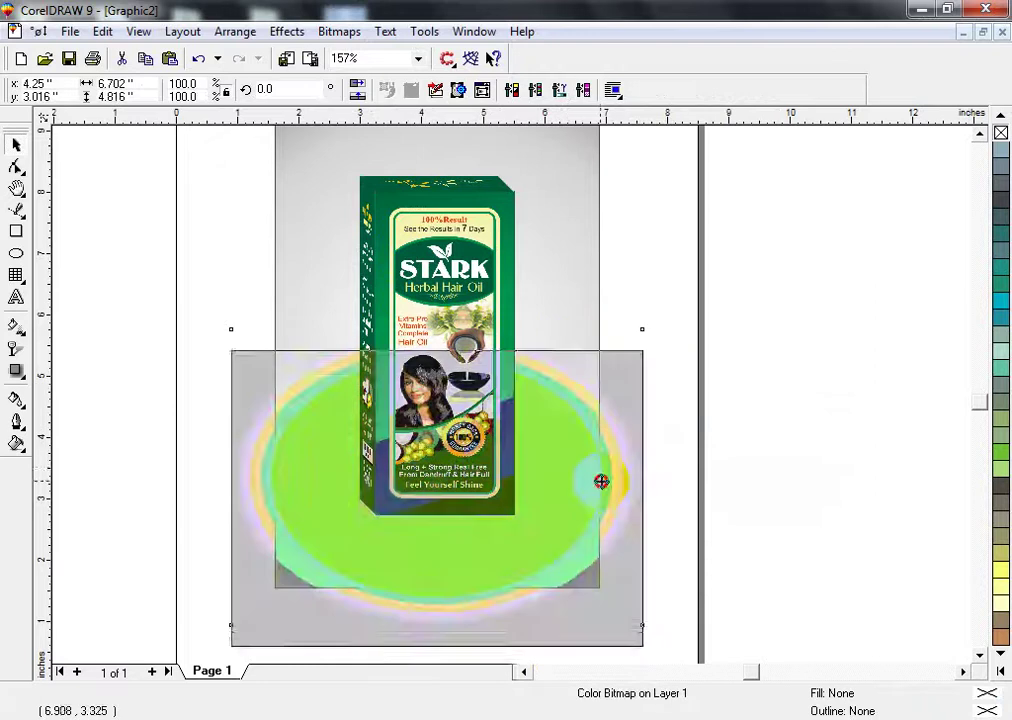
{"action": "key", "text": "shift+F2"}
{"action": "key", "text": "F3"}
{"action": "left_click_drag", "start_coordinate": [511, 535], "coordinate": [514, 431]}
{"action": "left_click_drag", "start_coordinate": [594, 343], "coordinate": [640, 417]}
{"action": "key", "text": "F3"}
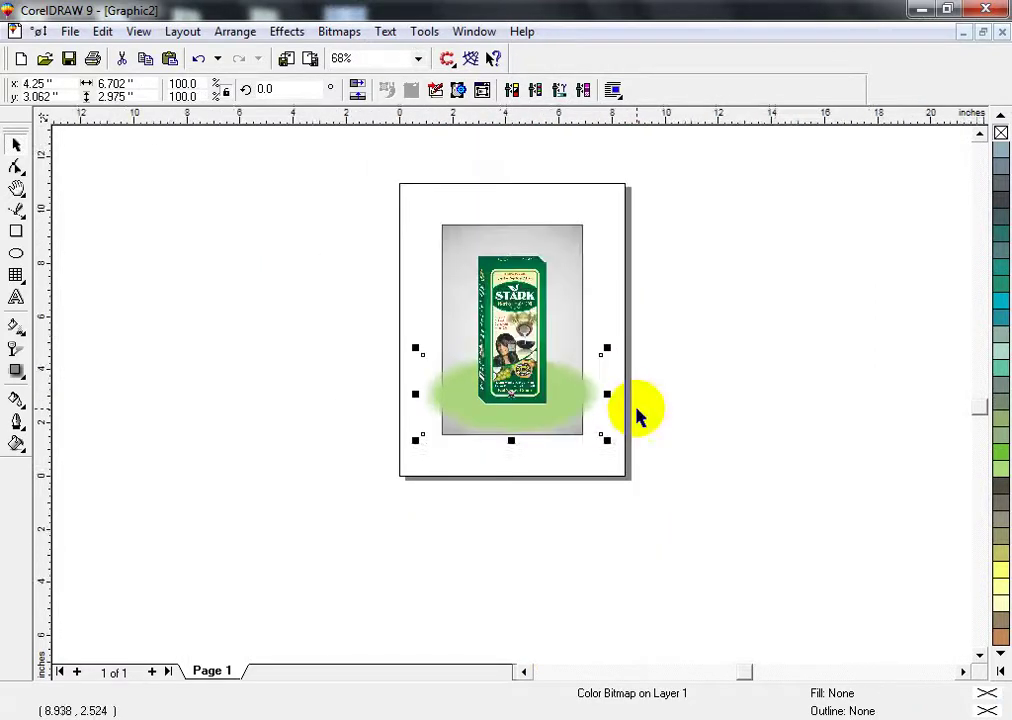
{"action": "key", "text": "F3"}
{"action": "key", "text": "F2"}
{"action": "key", "text": "shift+F2"}
{"action": "key", "text": "F3"}
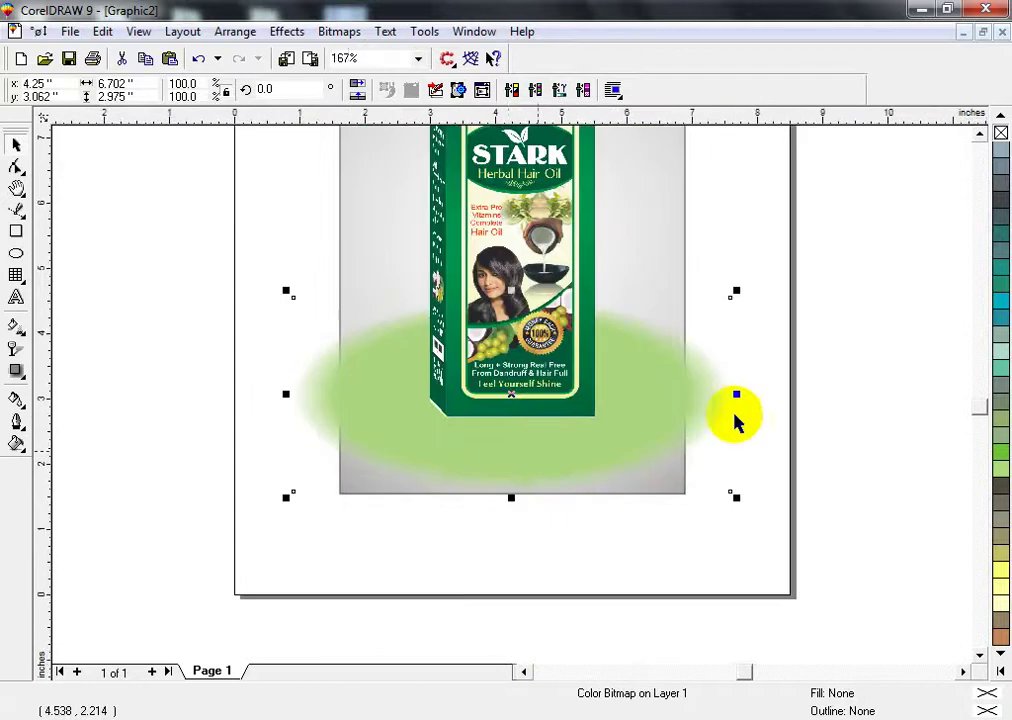
- PowerClip the blurred green ellipse inside the grey background rectangle
{"action": "left_click", "coordinate": [820, 380]}
{"action": "left_click", "coordinate": [505, 308]}
{"action": "left_click", "coordinate": [643, 415]}
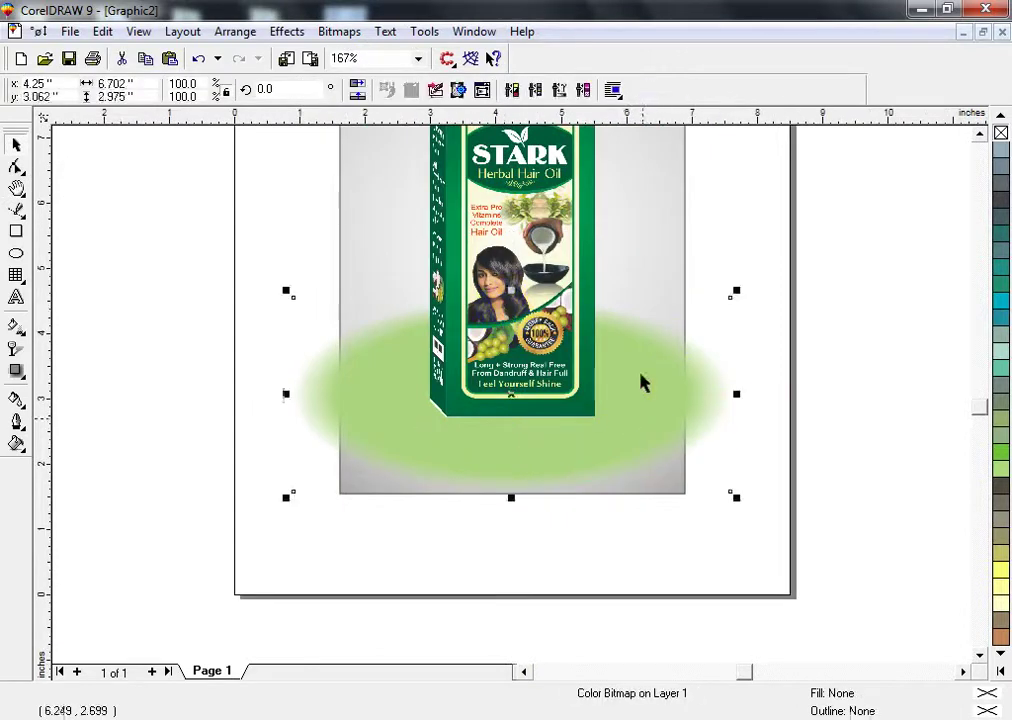
{"action": "key", "text": "alt+c"}
{"action": "key", "text": "w"}
{"action": "key", "text": "p"}
{"action": "left_click", "coordinate": [656, 216]}
{"action": "left_click", "coordinate": [775, 338]}
- Make a smaller copy of the box, about 2.08 by 4.59 in, and place it overlapping the original's lower right
{"action": "left_click", "coordinate": [571, 341]}
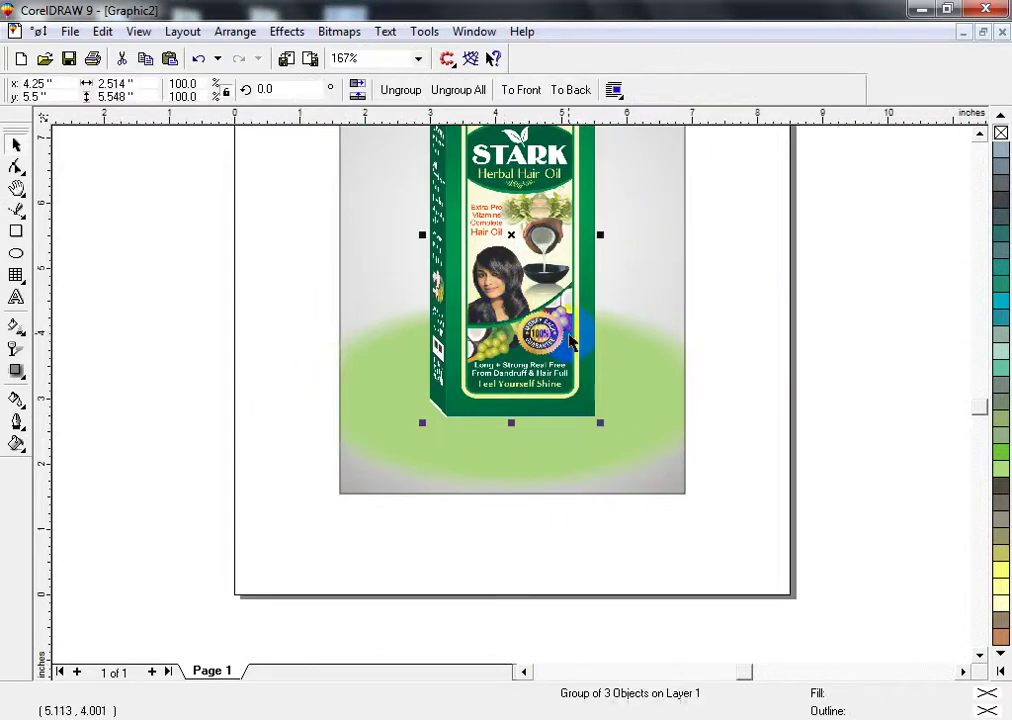
{"action": "key", "text": "shift+F2"}
{"action": "key", "text": "F3"}
{"action": "key", "text": "F4"}
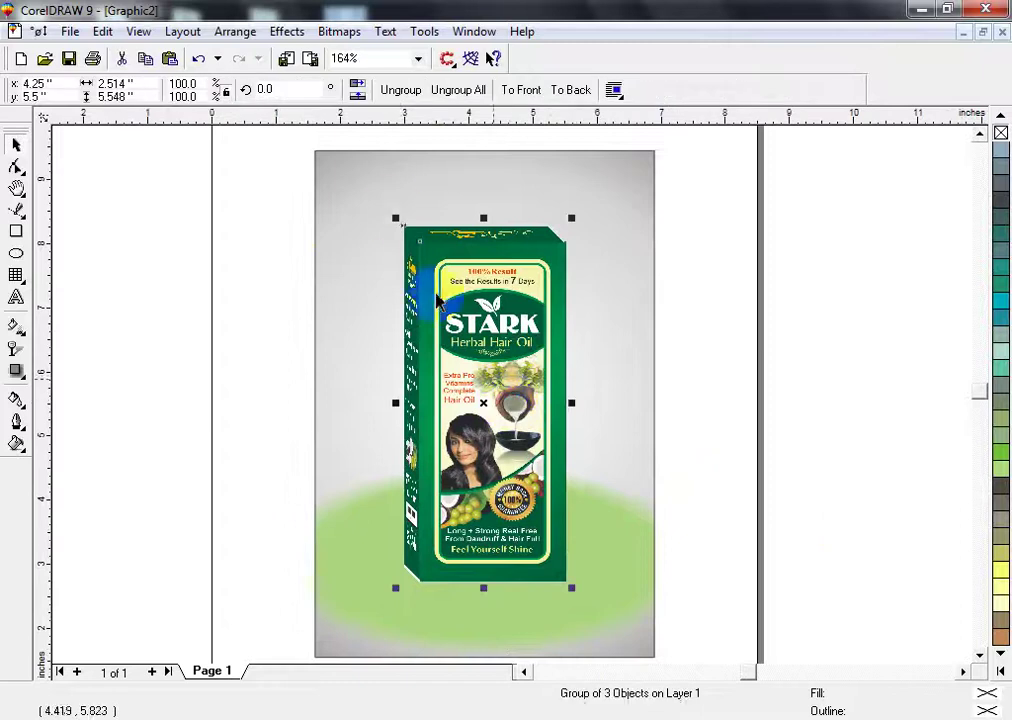
{"action": "left_click_drag", "start_coordinate": [398, 219], "coordinate": [480, 402]}
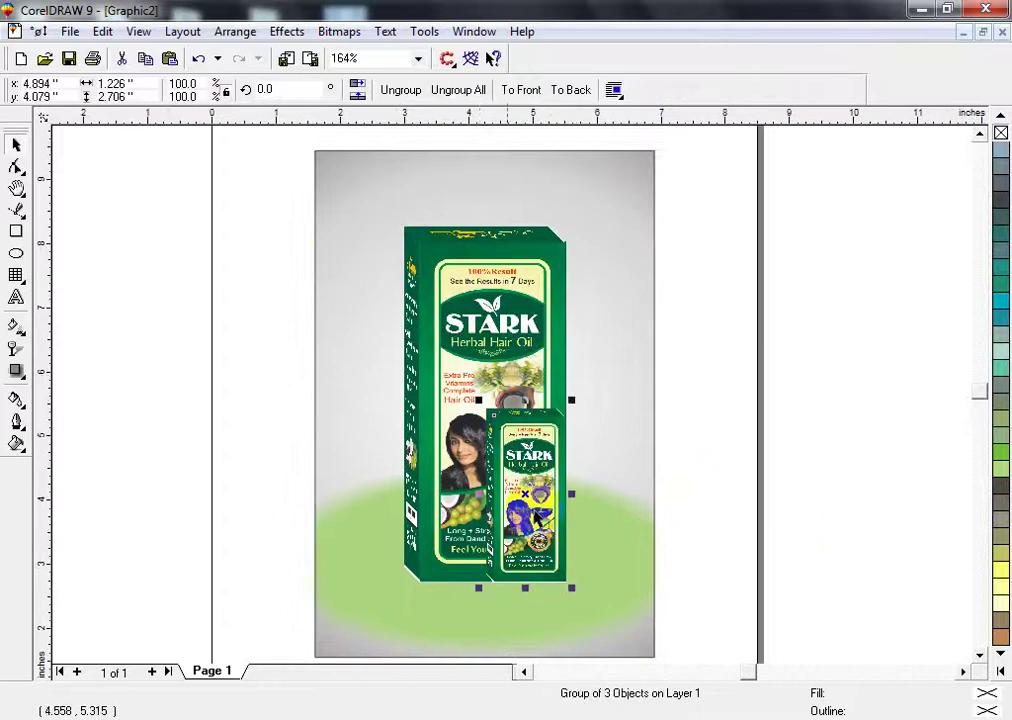
{"action": "left_click_drag", "start_coordinate": [558, 427], "coordinate": [651, 238]}
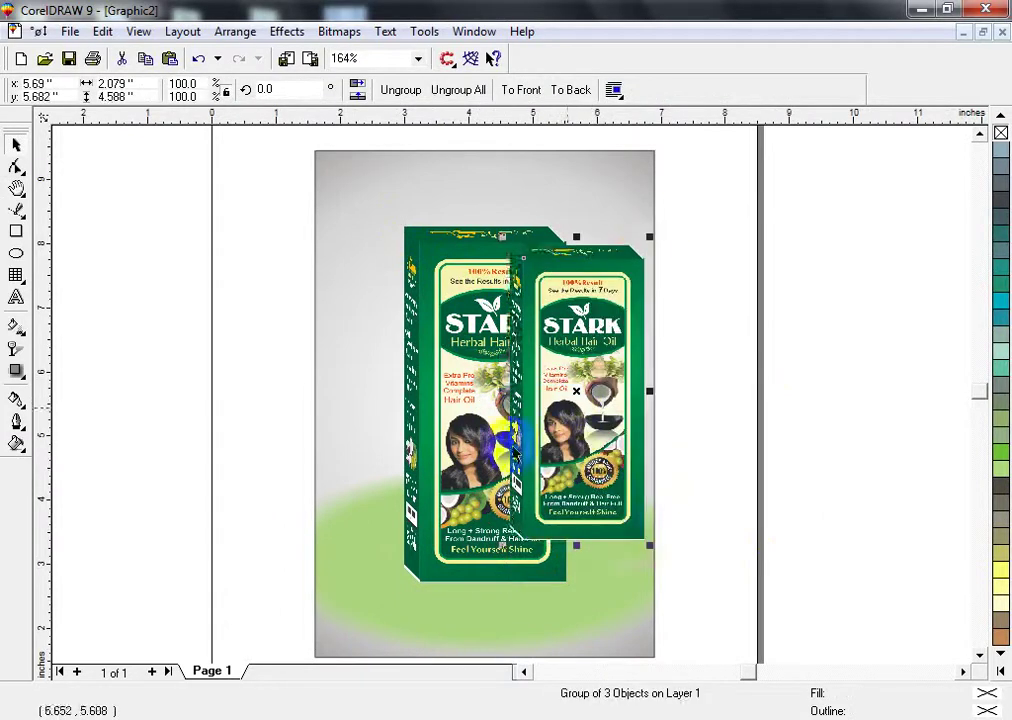
{"action": "left_click_drag", "start_coordinate": [573, 448], "coordinate": [578, 546]}
- Shift the larger box slightly left, and move both boxes left to balance them on the background
{"action": "left_click", "coordinate": [449, 455], "text": "shift"}
{"action": "left_click", "coordinate": [469, 467]}
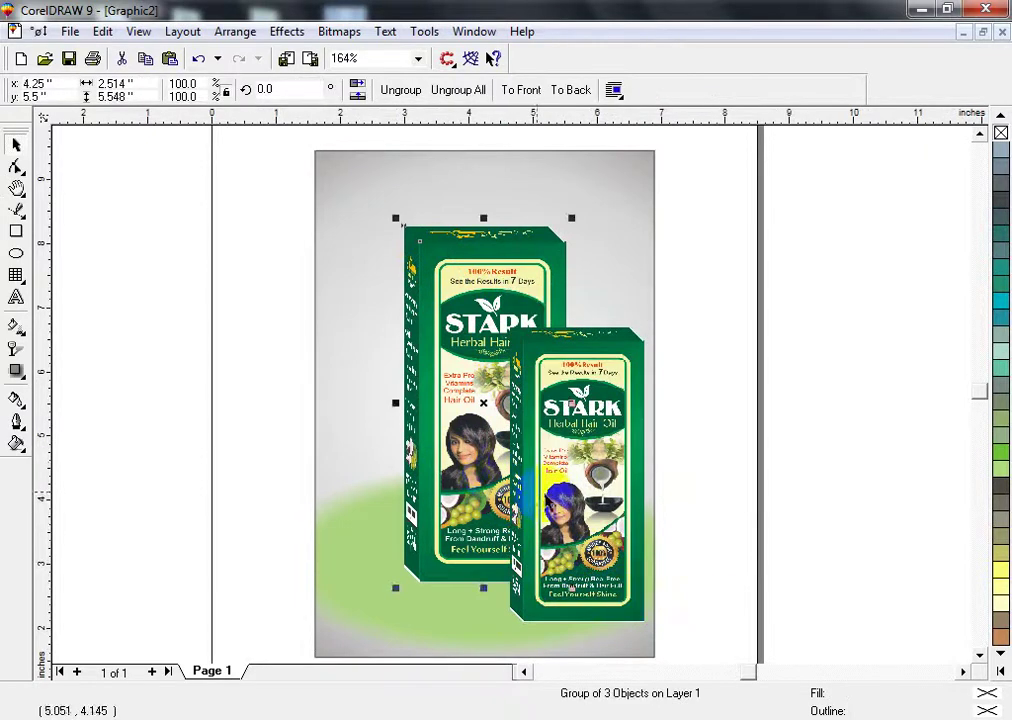
{"action": "left_click_drag", "start_coordinate": [487, 470], "coordinate": [473, 467]}
{"action": "left_click", "coordinate": [596, 498], "text": "shift"}
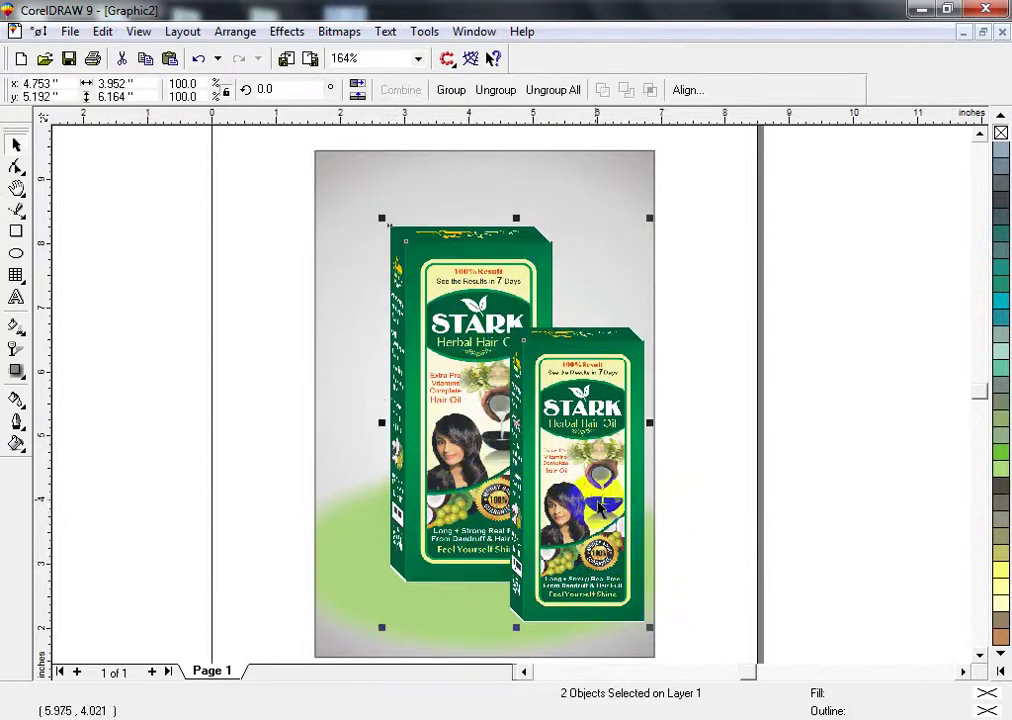
{"action": "left_click_drag", "start_coordinate": [597, 498], "coordinate": [553, 463]}
{"action": "left_click", "coordinate": [659, 526]}
- Try to group the smaller and larger boxes together
{"action": "left_click", "coordinate": [557, 563]}
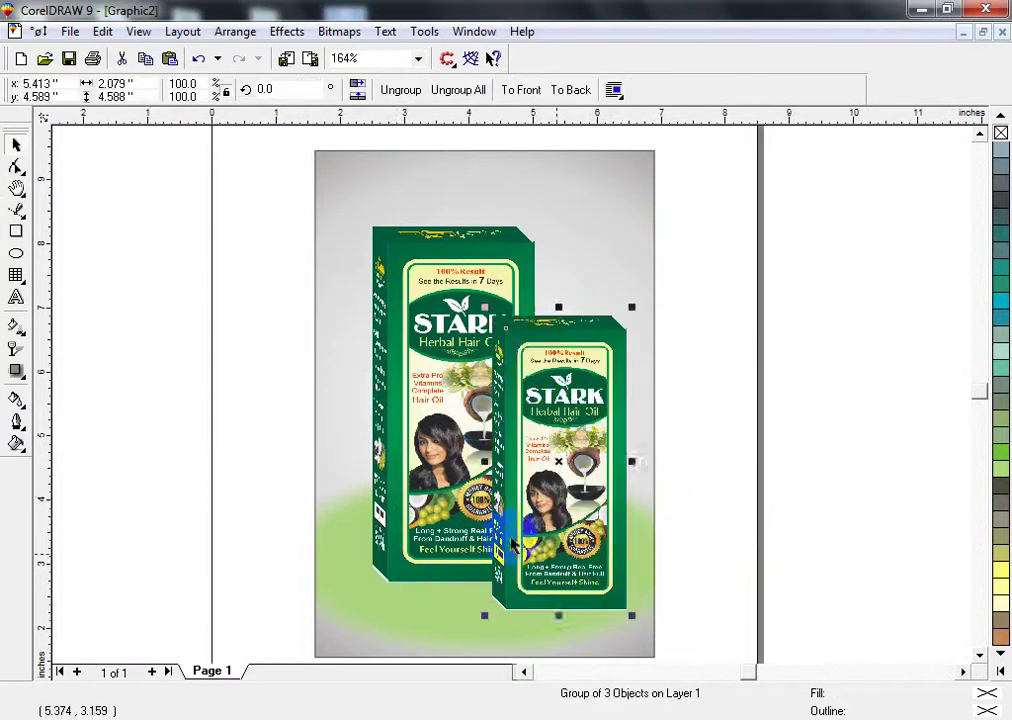
{"action": "left_click", "coordinate": [443, 520], "text": "shift"}
{"action": "key", "text": "ctrl+g"}
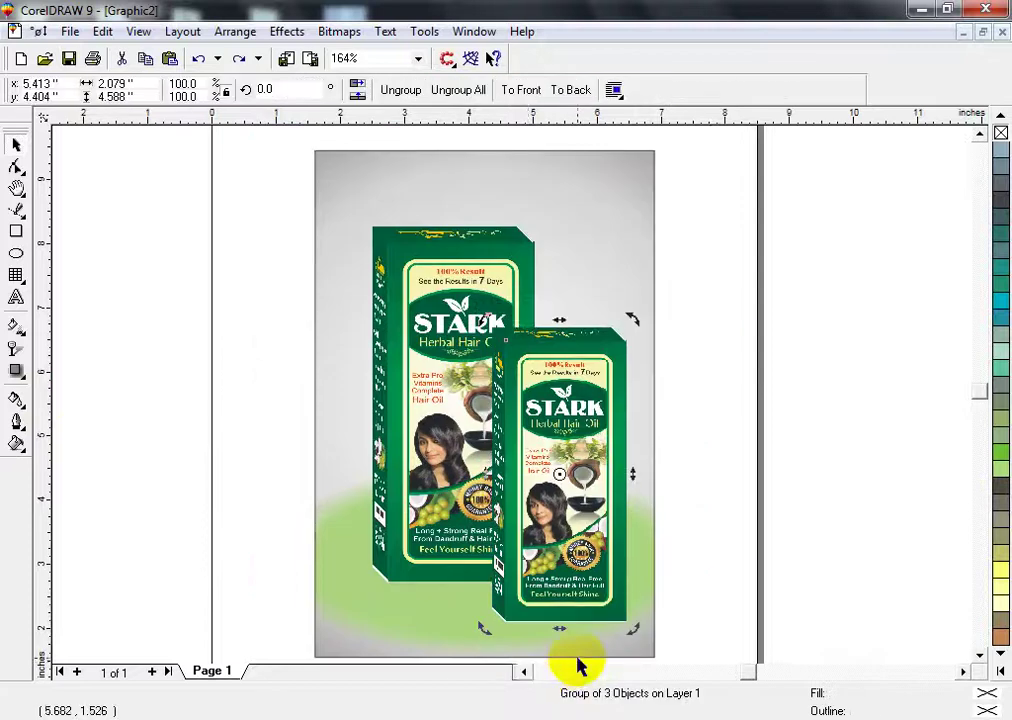
- Delete the blurred green ellipse from inside the background's PowerClip and finish editing its contents
{"action": "left_click", "coordinate": [452, 621]}
{"action": "left_click", "coordinate": [486, 633], "text": "ctrl"}
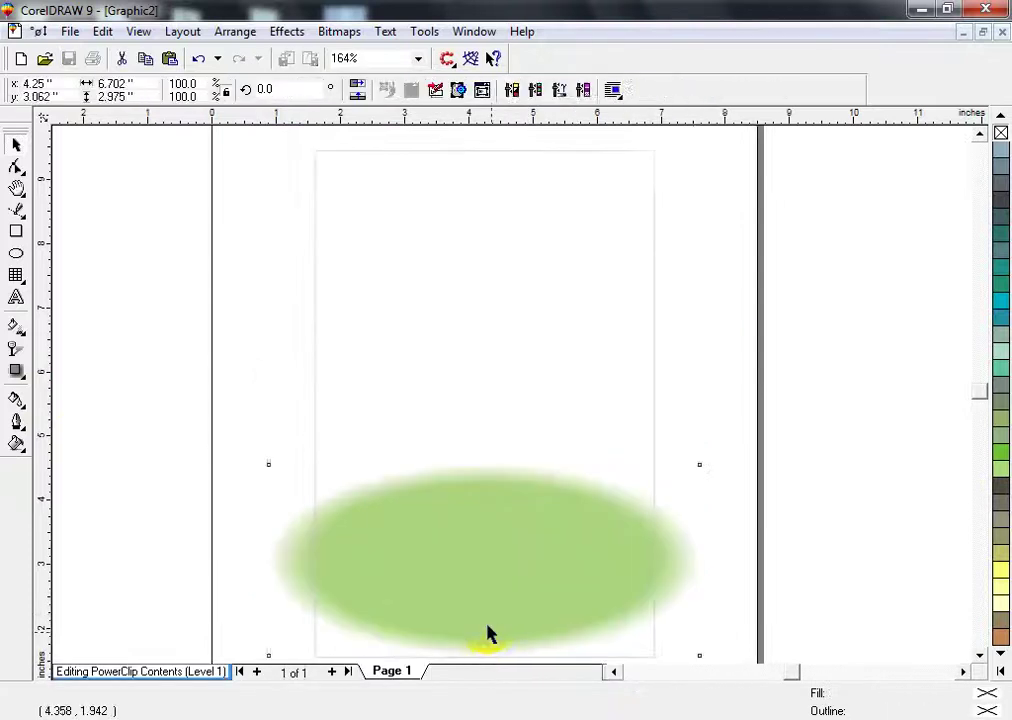
{"action": "key", "text": "Delete"}
{"action": "left_click", "coordinate": [487, 626], "text": "ctrl"}
{"action": "left_click", "coordinate": [546, 506]}
{"action": "left_click", "coordinate": [405, 416], "text": "shift"}
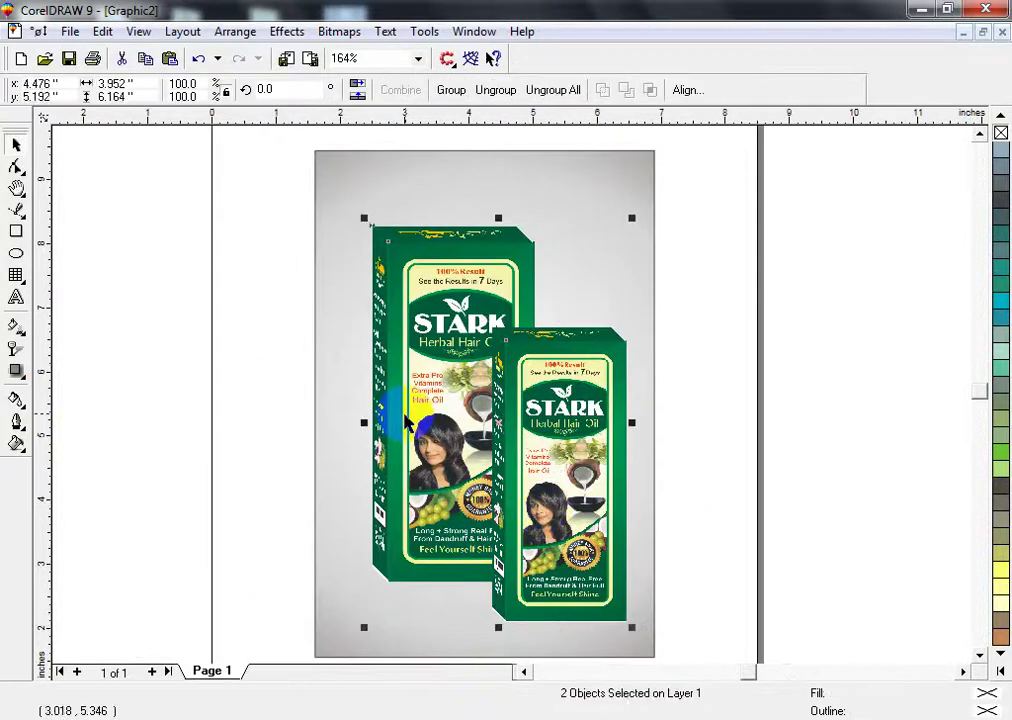
{"action": "key", "text": "ctrl+c"}
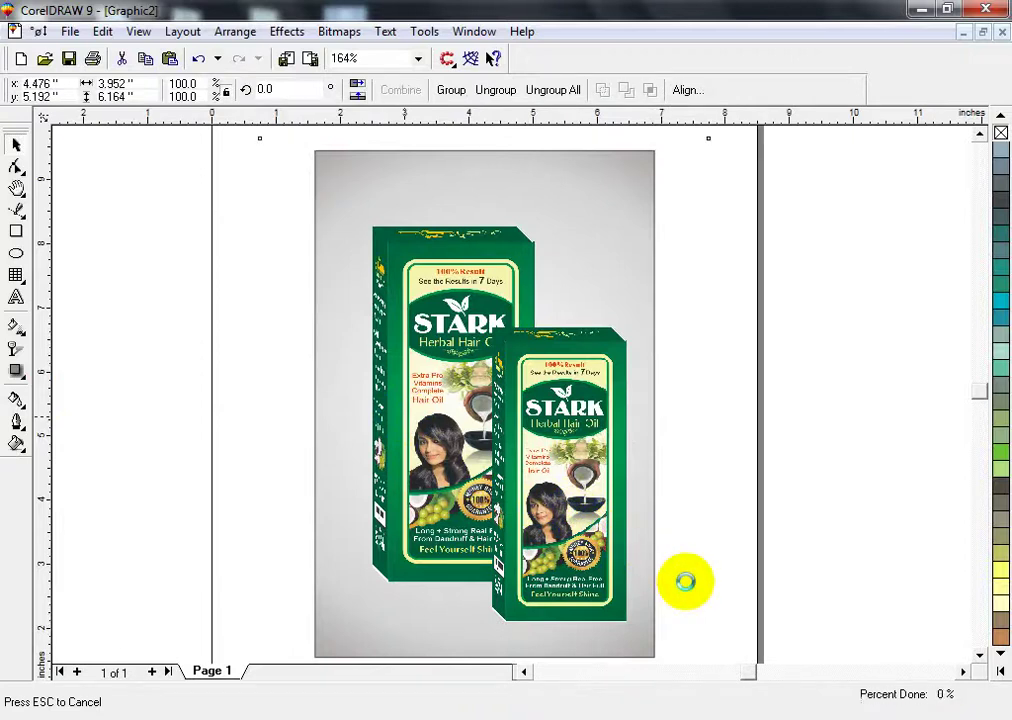
{"action": "left_click", "coordinate": [686, 585]}
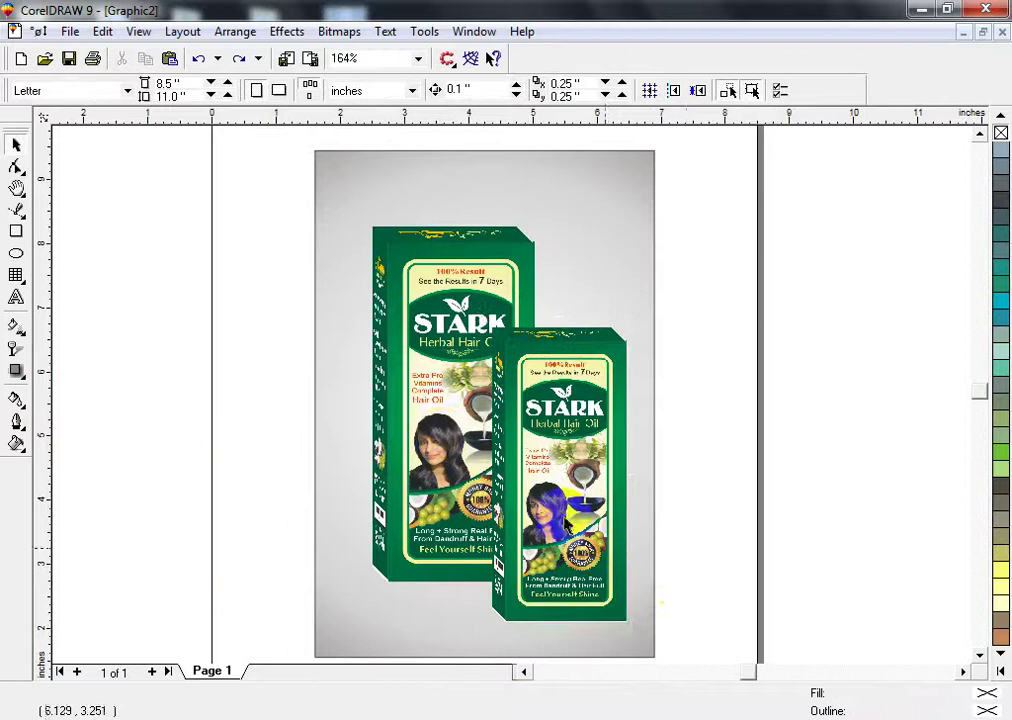
- Add a flat drop shadow to both boxes, offset about 0.13 in left and 0.09 in down
{"action": "left_click", "coordinate": [540, 547]}
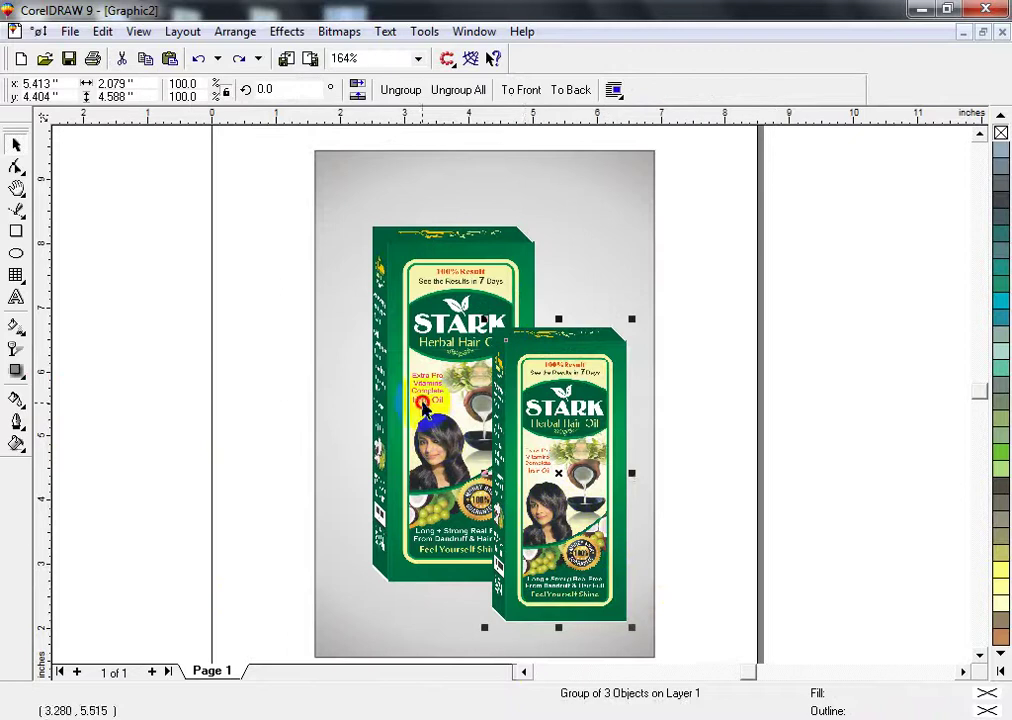
{"action": "left_click", "coordinate": [422, 403], "text": "shift"}
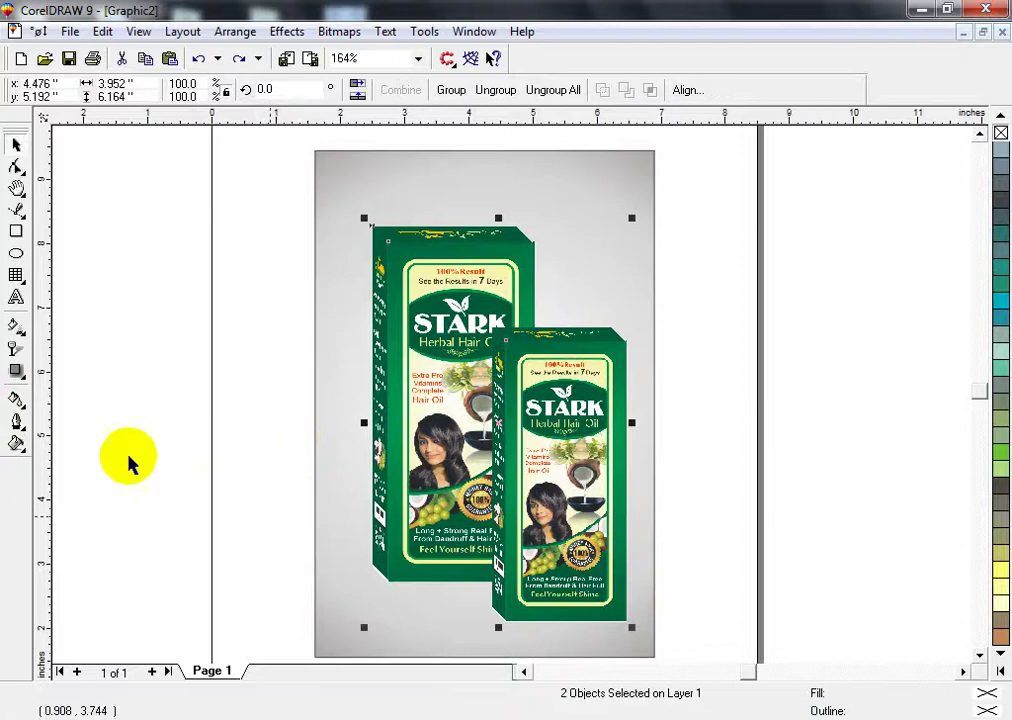
{"action": "left_click", "coordinate": [16, 371]}
{"action": "left_click_drag", "start_coordinate": [485, 590], "coordinate": [421, 622]}
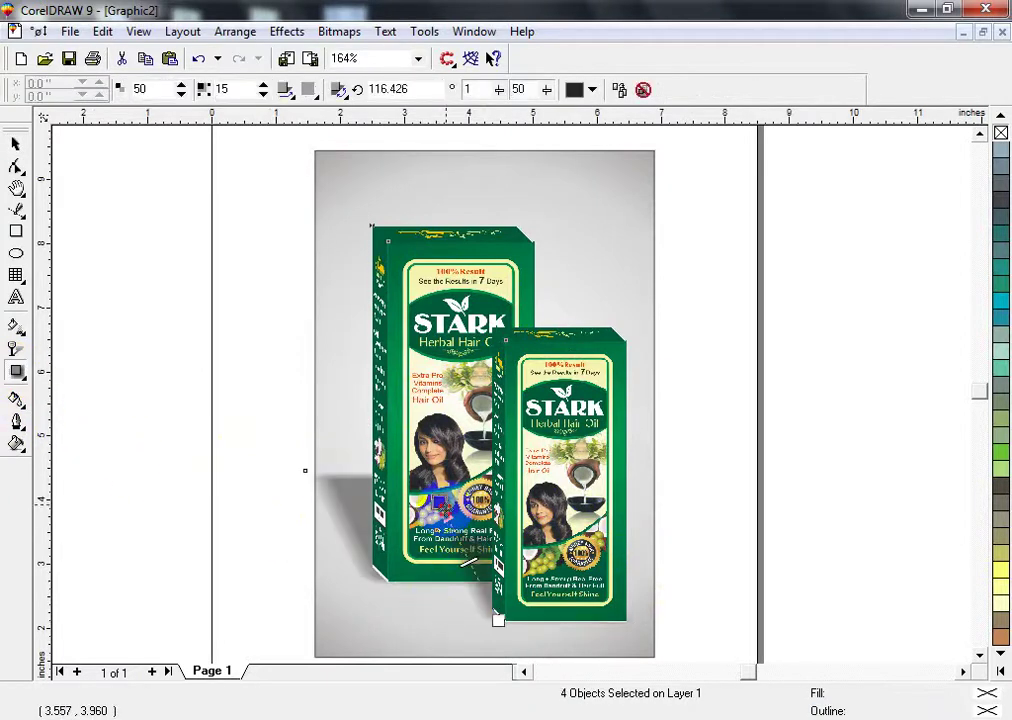
{"action": "left_click_drag", "start_coordinate": [440, 501], "coordinate": [435, 546]}
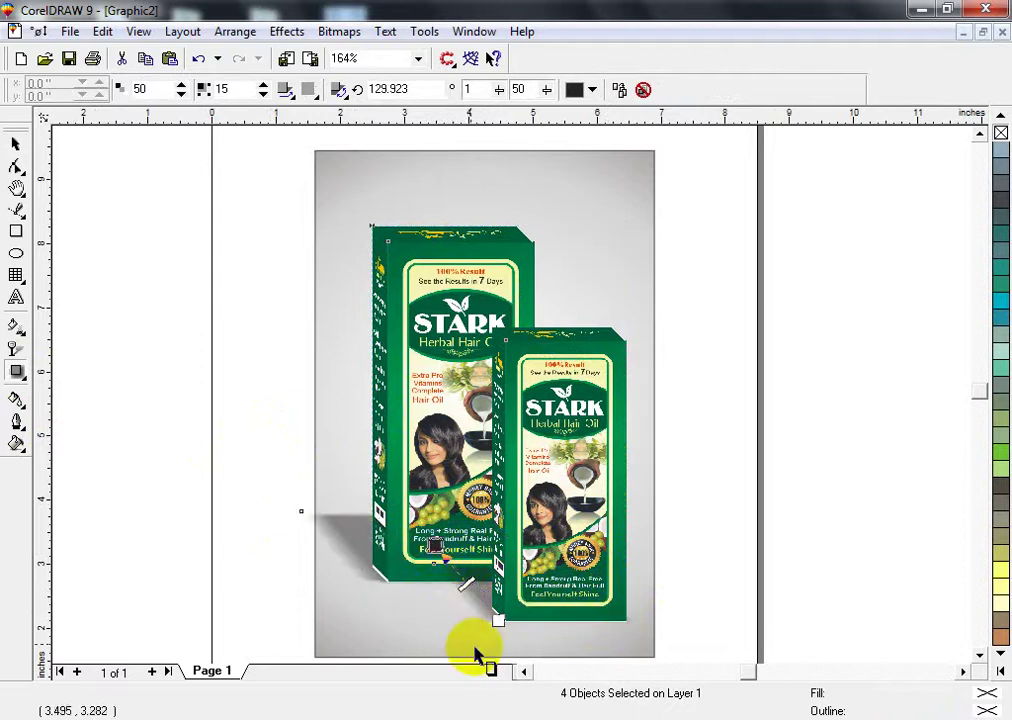
{"action": "left_click_drag", "start_coordinate": [407, 408], "coordinate": [362, 513]}
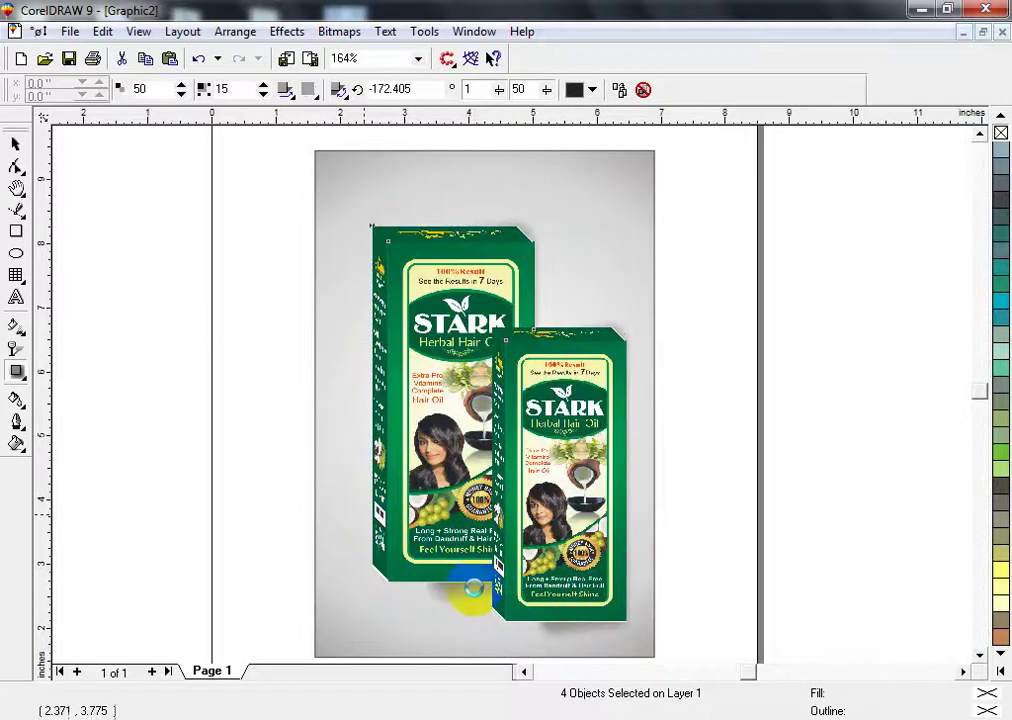
{"action": "left_click", "coordinate": [690, 541]}
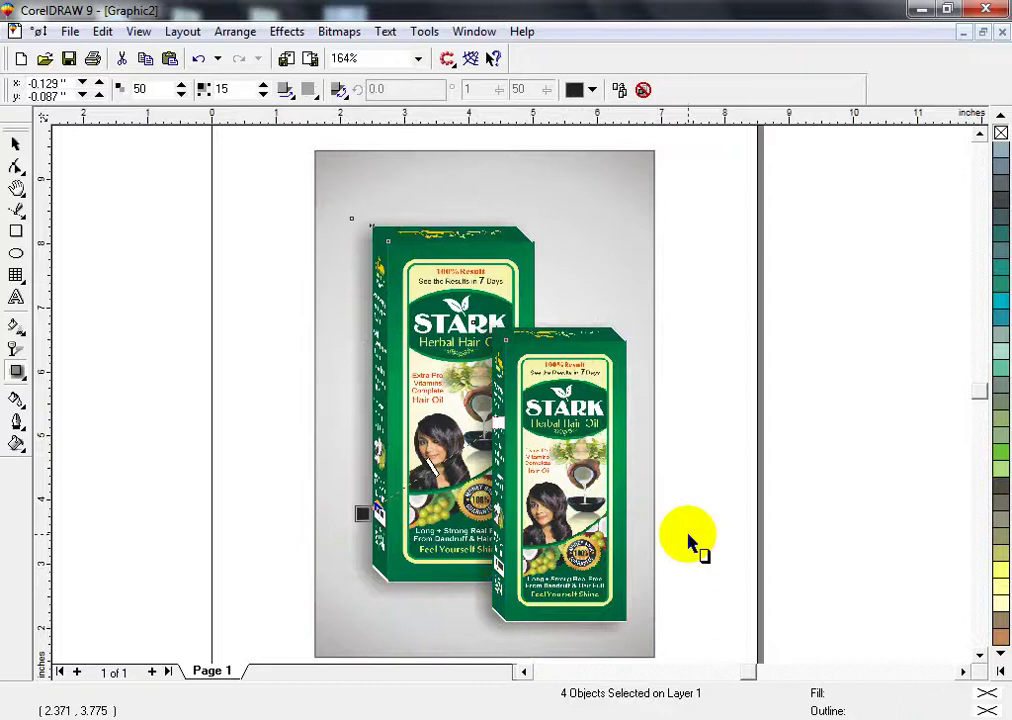
- Separate the drop shadows from the two boxes and deselect everything
{"action": "key", "text": "alt+a"}
{"action": "key", "text": "s"}
{"action": "key", "text": "space"}
{"action": "left_click", "coordinate": [738, 514]}
- Examine the two-box mock-up on its grey background, both as a whole and up close
{"action": "key", "text": "shift+F4"}
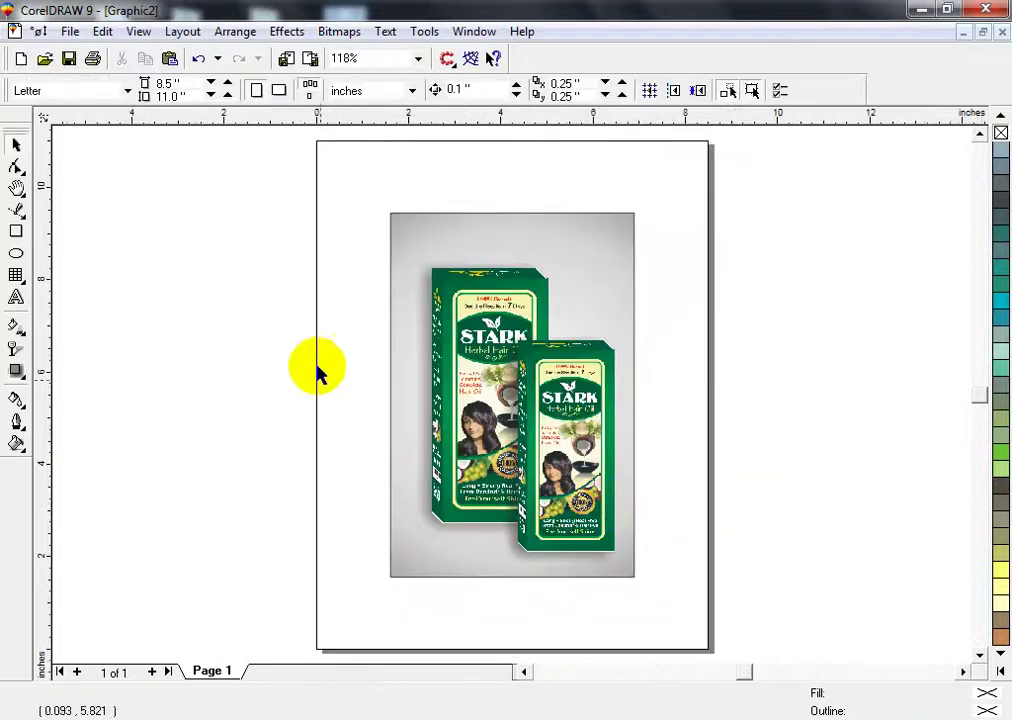
{"action": "left_click_drag", "start_coordinate": [310, 158], "coordinate": [793, 622]}
{"action": "key", "text": "shift+F2"}
{"action": "left_click", "coordinate": [761, 427]}
{"action": "key", "text": "F2"}
{"action": "left_click_drag", "start_coordinate": [516, 330], "coordinate": [780, 550]}
{"action": "key", "text": "F3"}
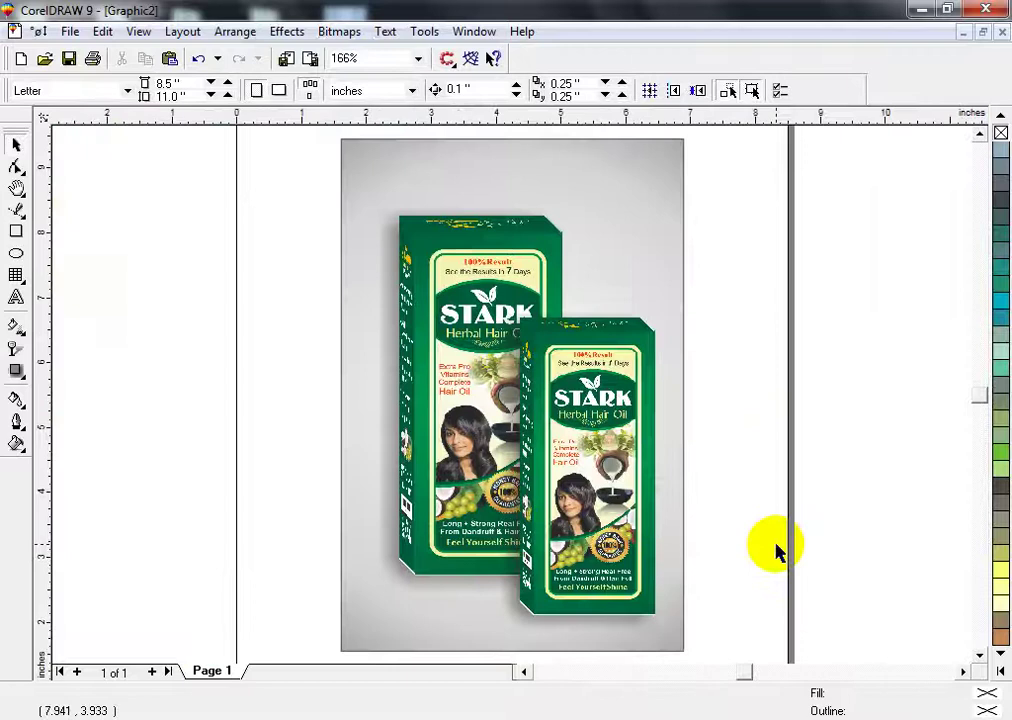